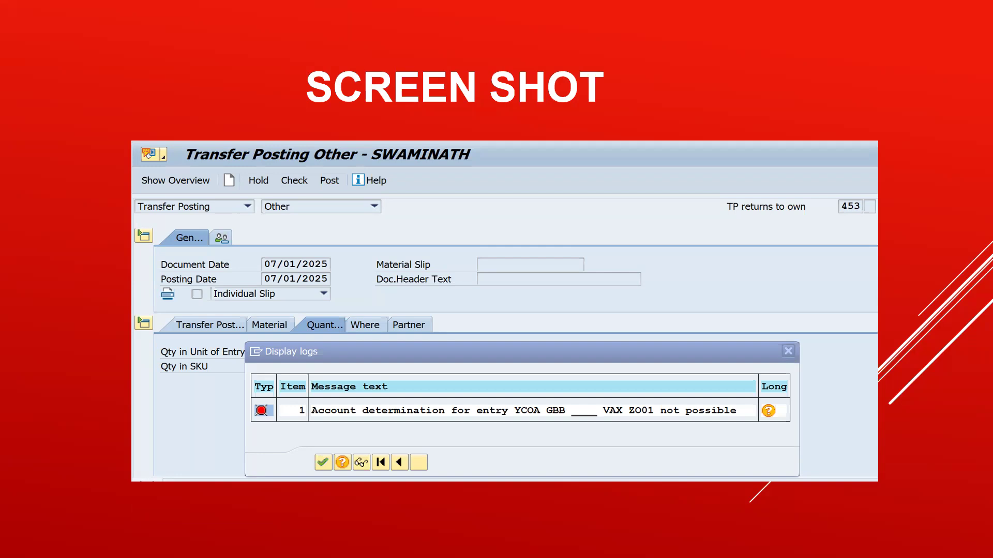
- Leave the full-screen slideshow showing the account determination error screenshot
key("Escape")
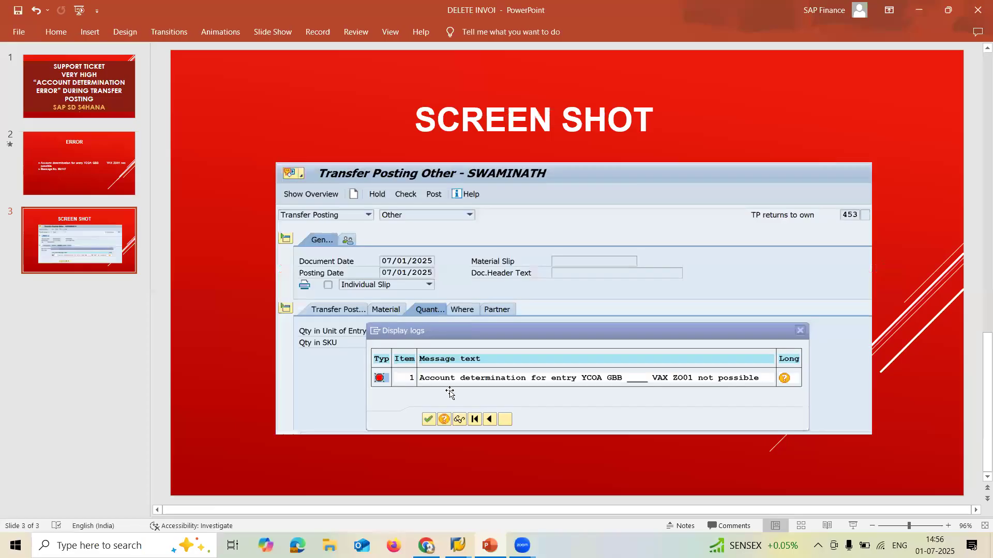
- Start transaction MIGO in the SAP session and hide the document overview
mouse_move(458, 545)
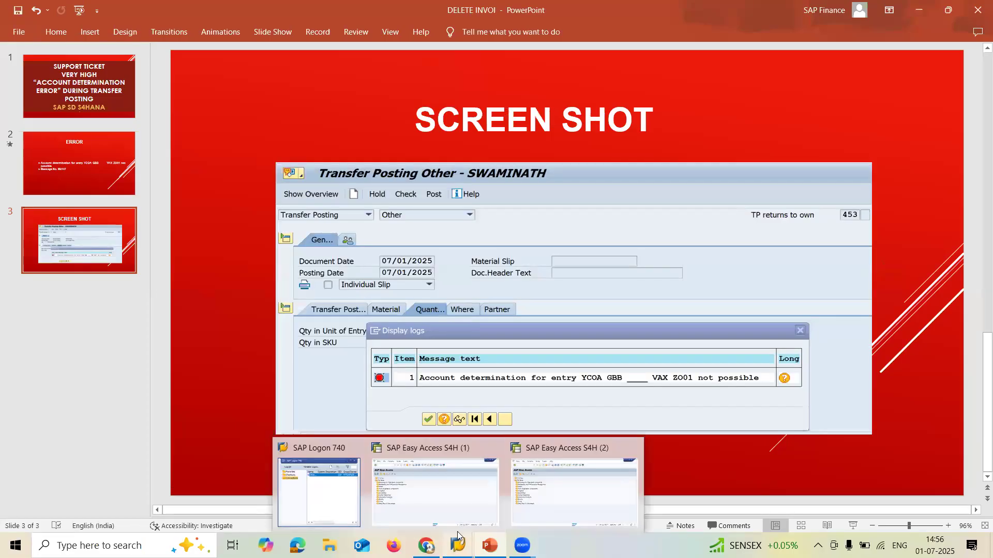
left_click(445, 491)
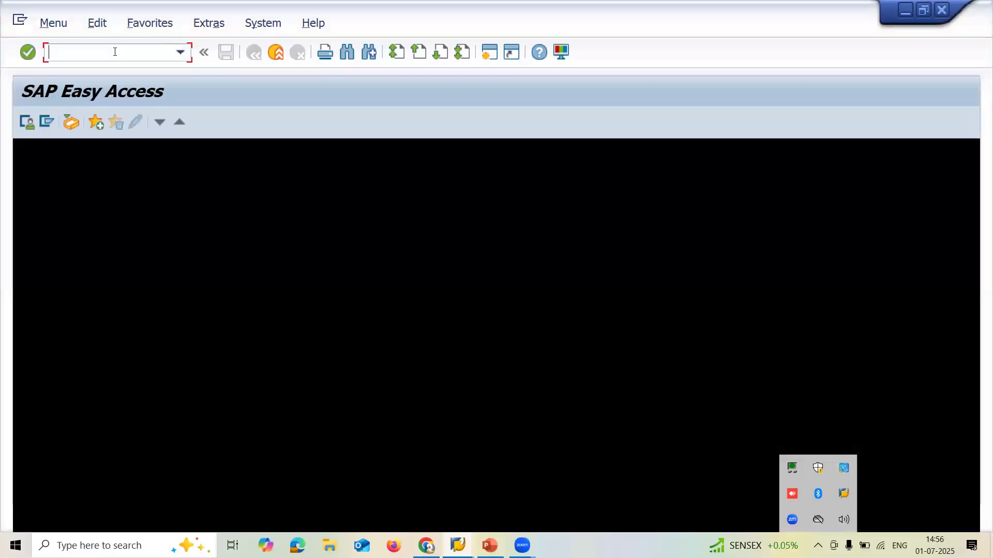
type("MIGO")
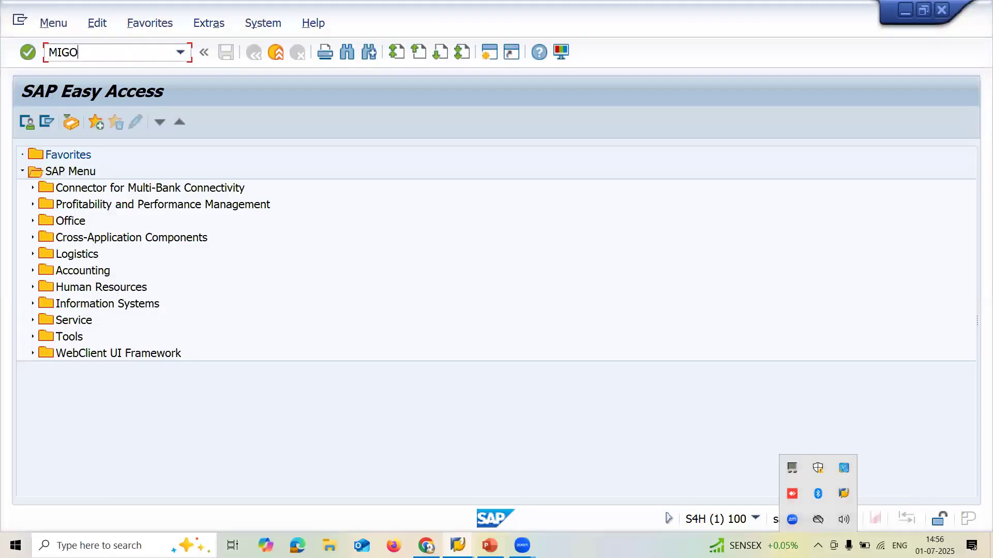
key("Return")
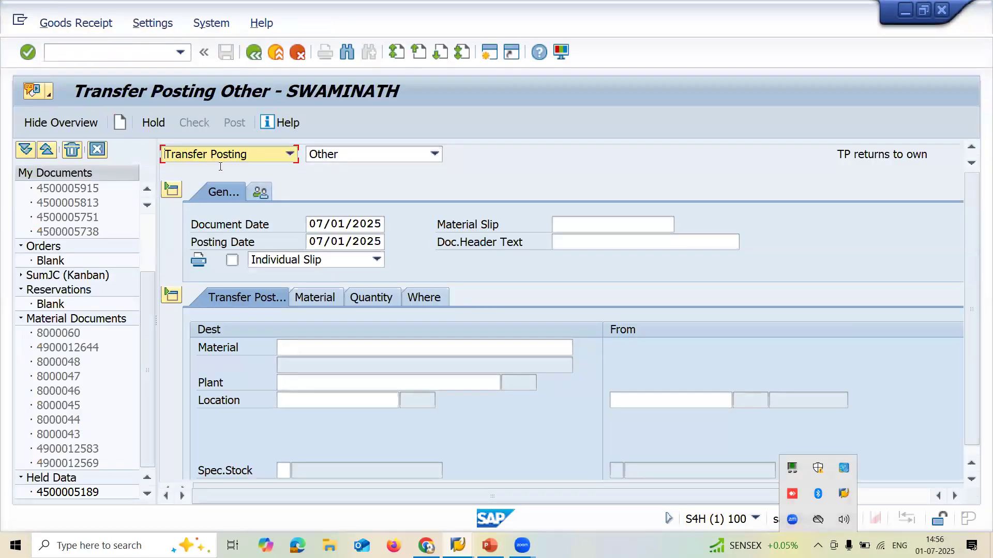
left_click(71, 123)
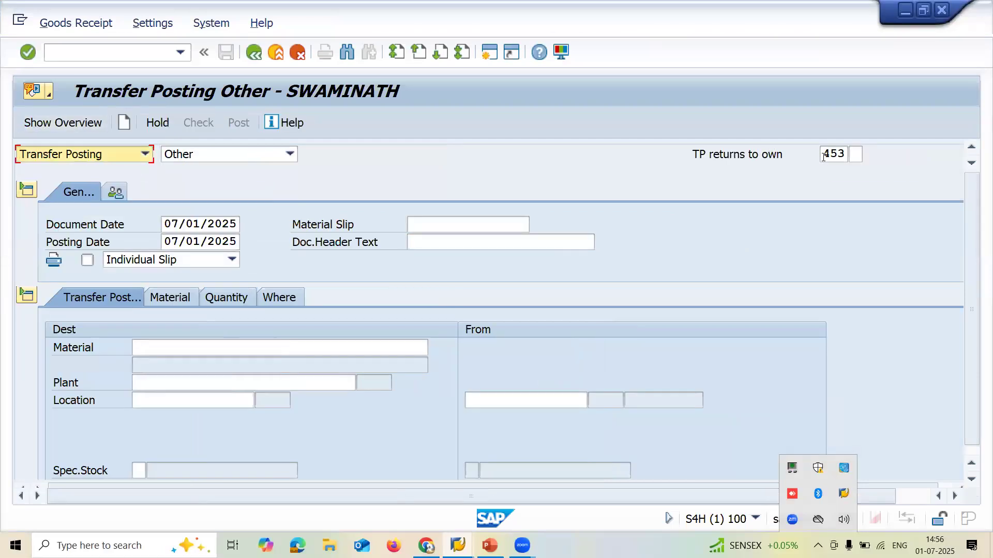
- Set movement type 453 with material 25498, plant YP01 and storage location YP01
double_click(822, 155)
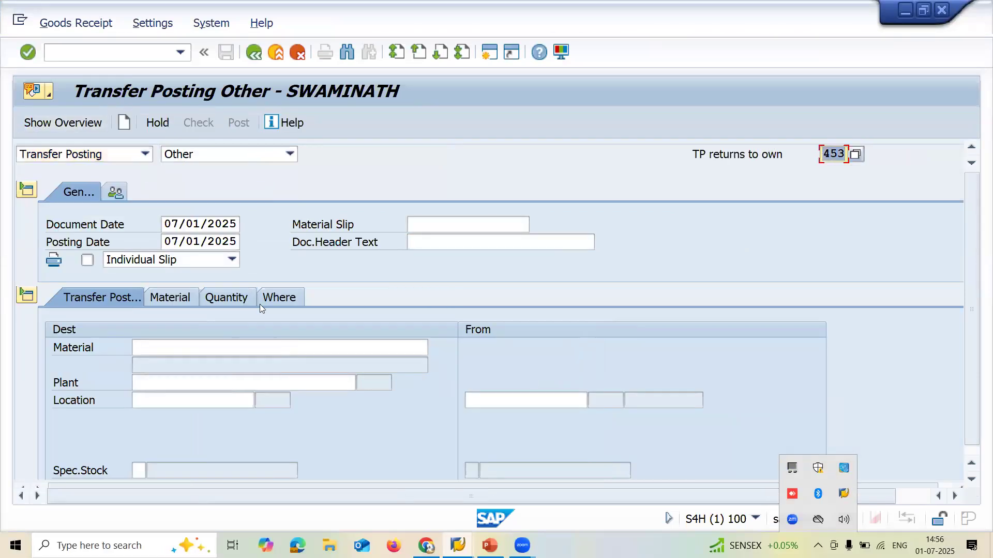
left_click(255, 349)
key("Down")
key("Return")
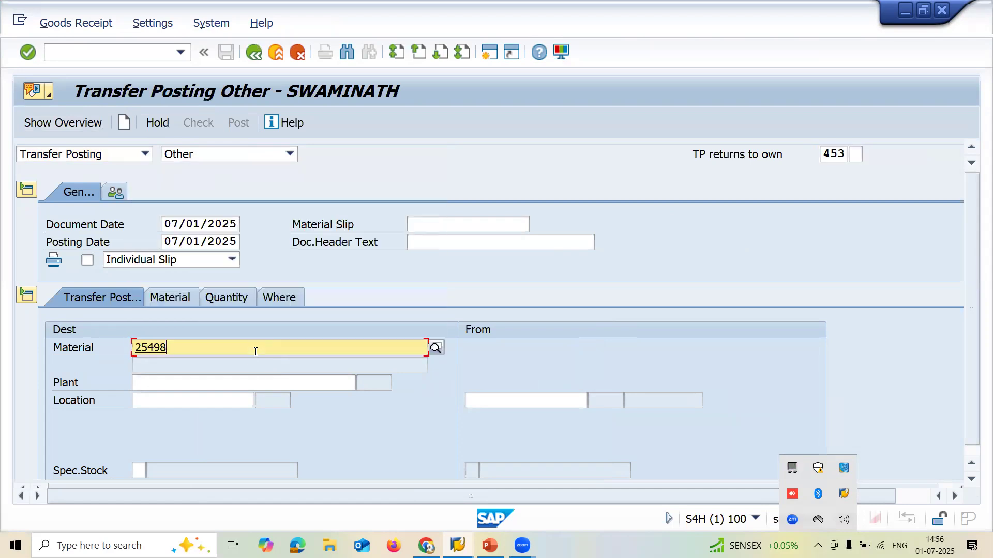
key("Tab")
key("Down")
key("Return")
key("Tab")
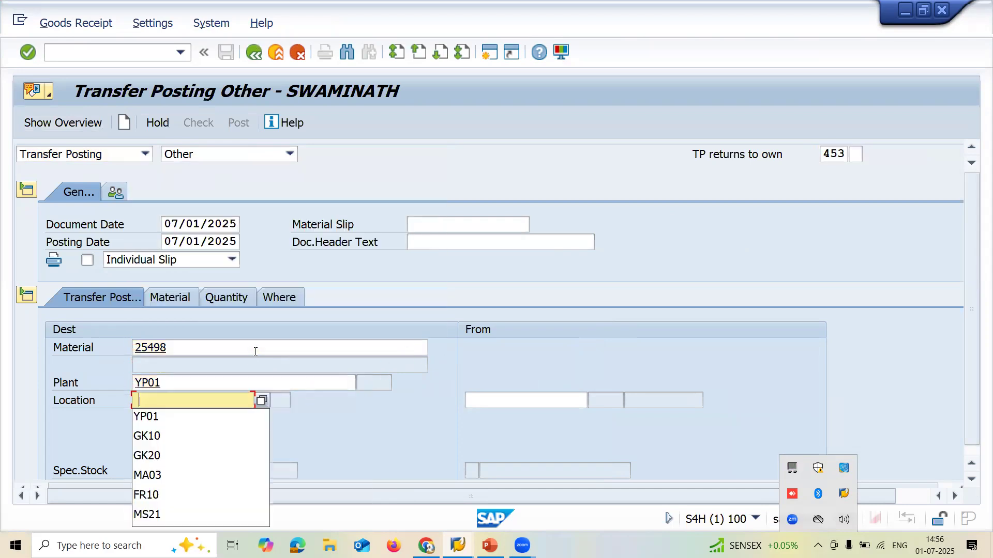
key("Down")
key("Return")
key("Return")
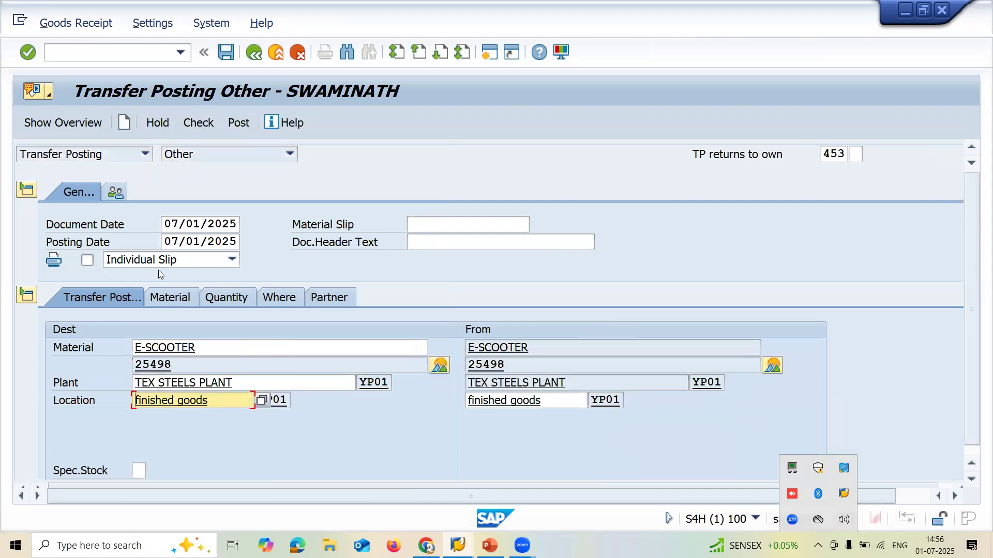
- Enter quantity 5 for the item and post the transfer
left_click(168, 297)
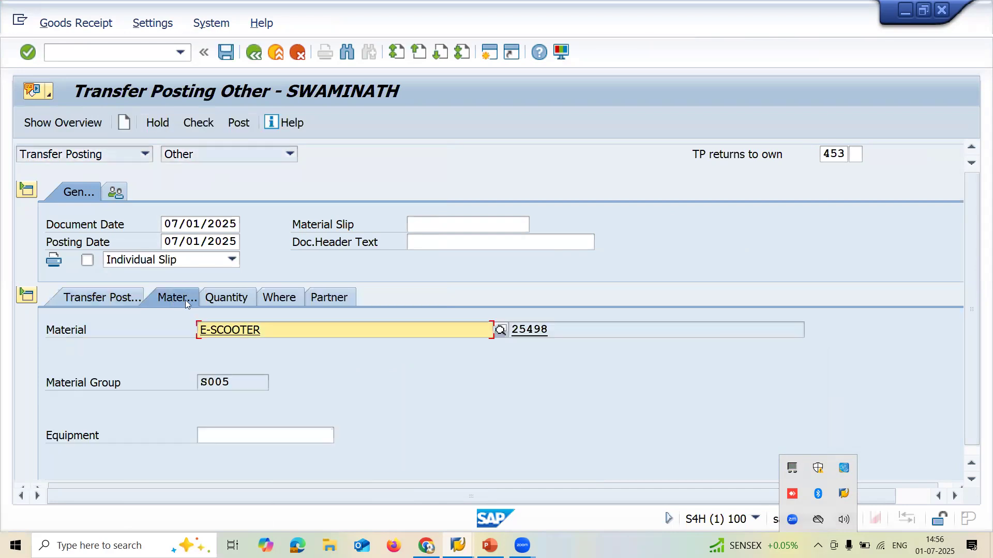
left_click(216, 302)
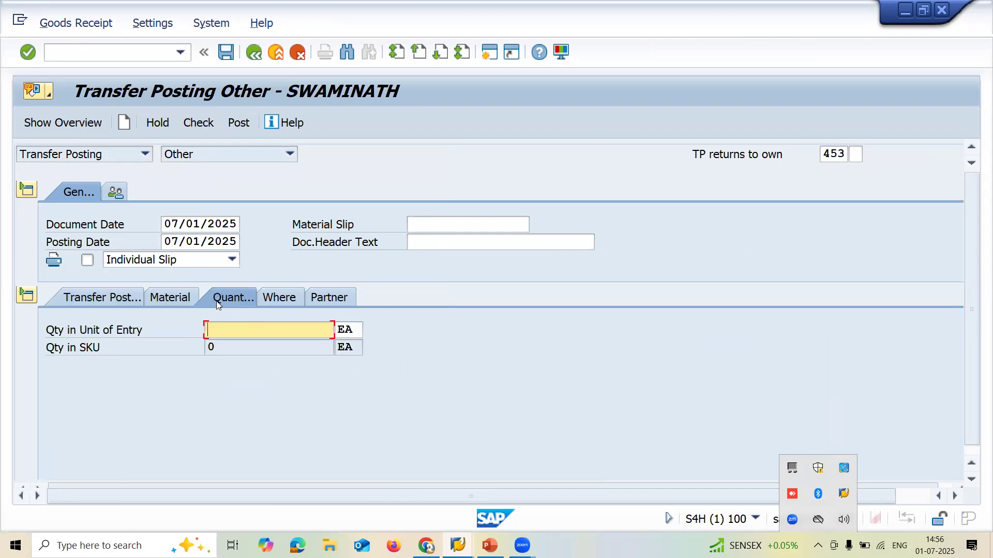
type("5")
key("Return")
left_click(243, 119)
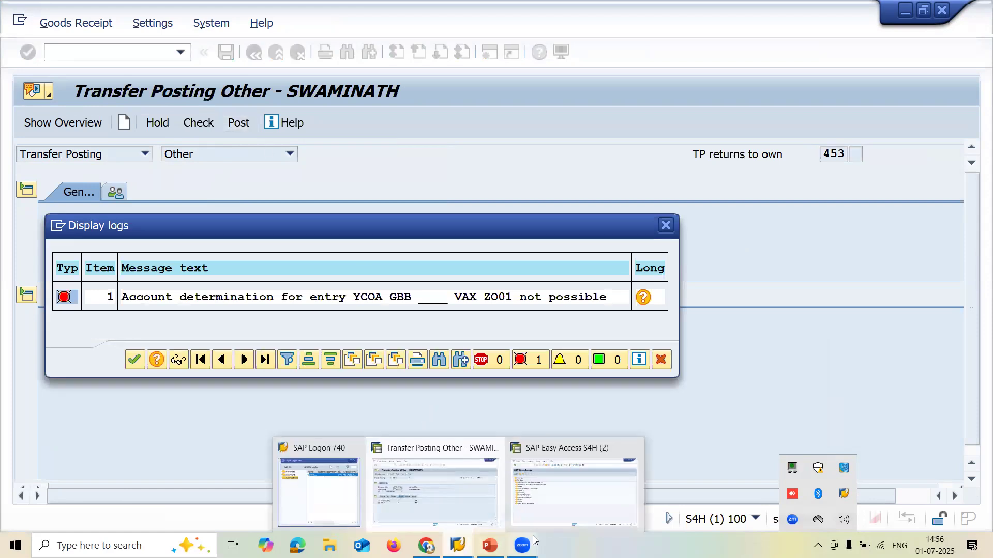
- Run OBYC in the second session and open the GBB offsetting entry procedure
mouse_move(522, 543)
left_click(551, 490)
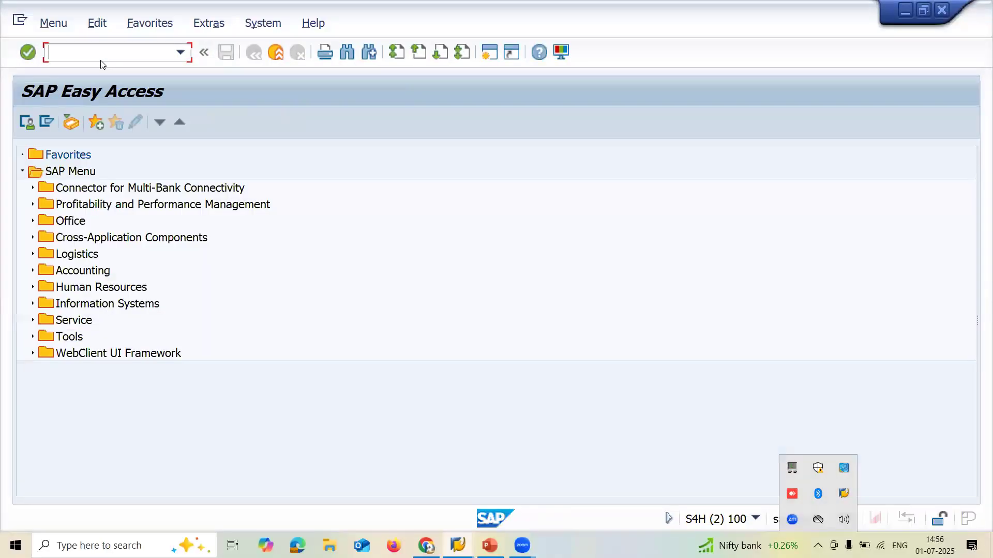
type("OBYC")
key("Return")
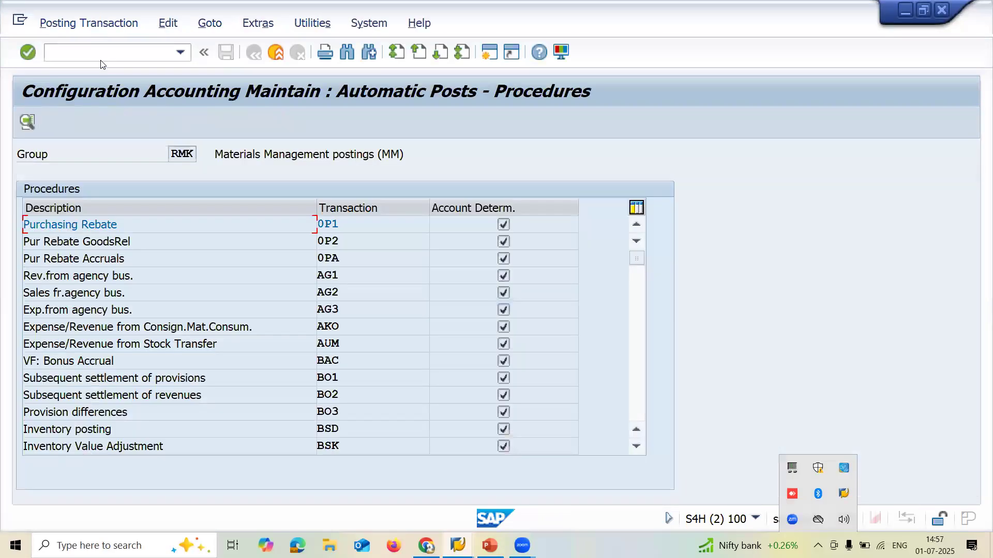
key("alt+Tab")
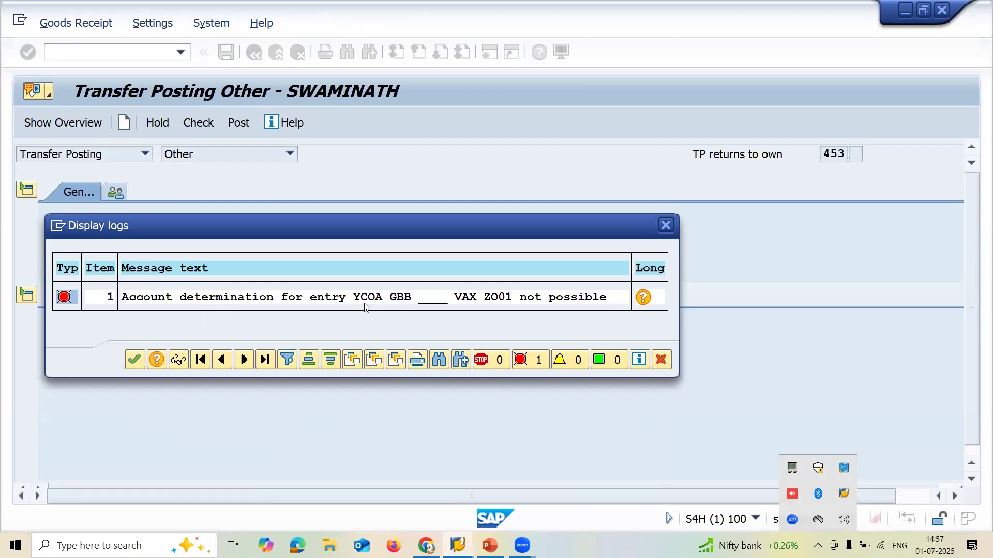
key("alt+Tab")
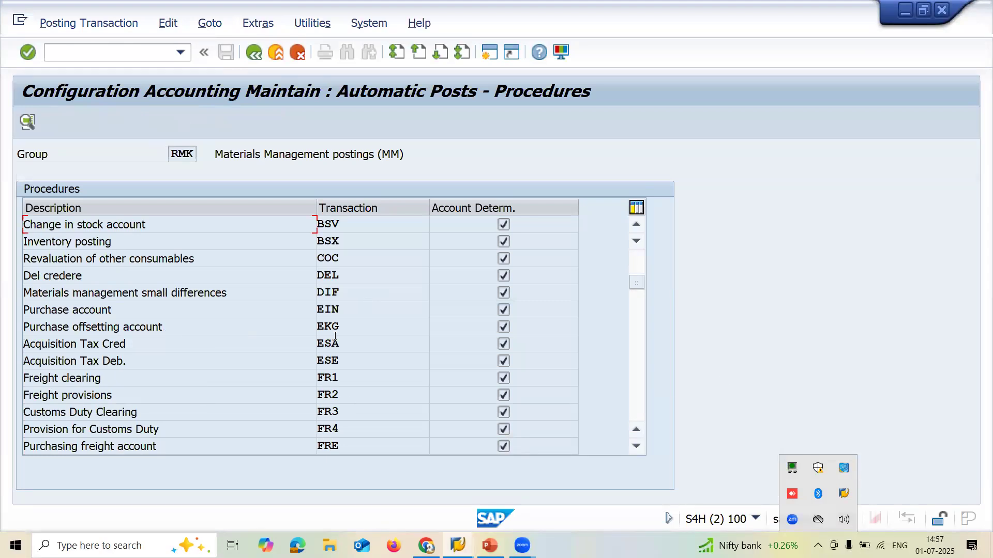
scroll(345, 318, "down", 5)
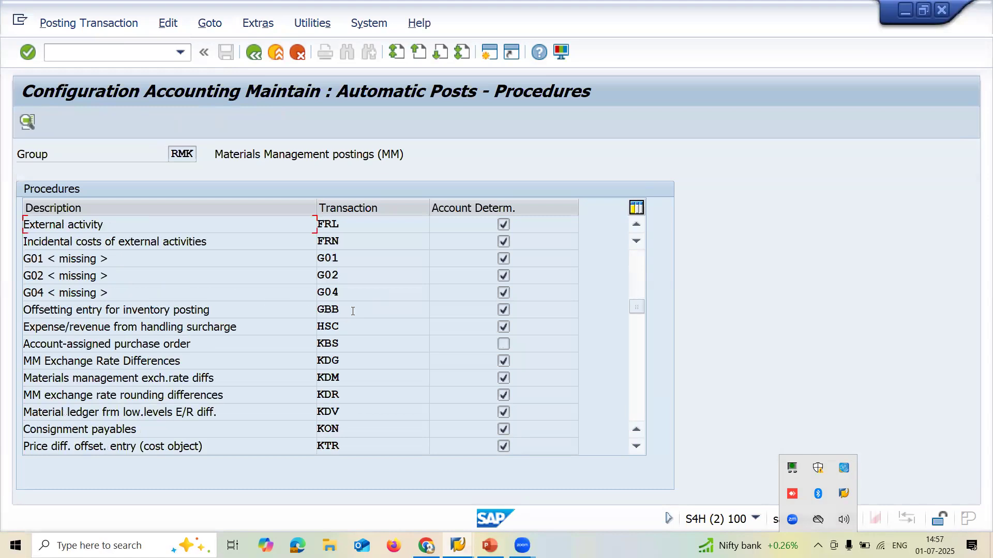
left_click(352, 311)
double_click(353, 311)
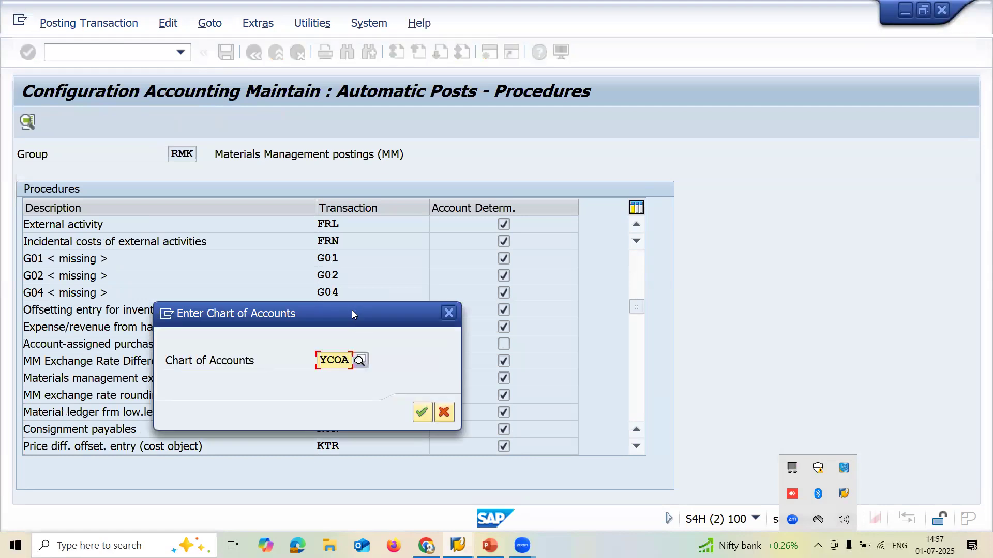
- Confirm chart of accounts YCOA and inspect the AUF row's Z001 valuation class
key("shift+Right")
key("shift+Right")
key("shift+Right")
key("shift+Right")
key("Return")
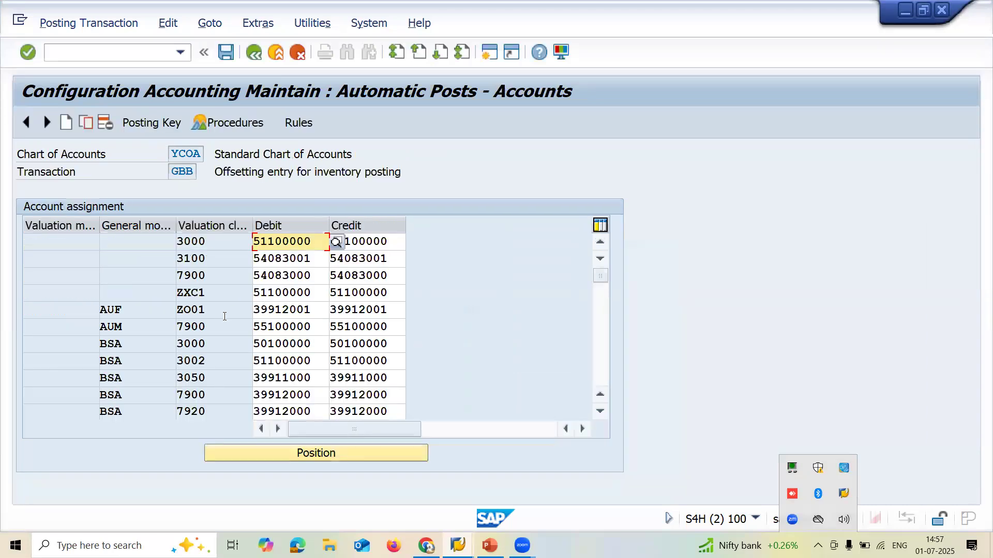
left_click(228, 305)
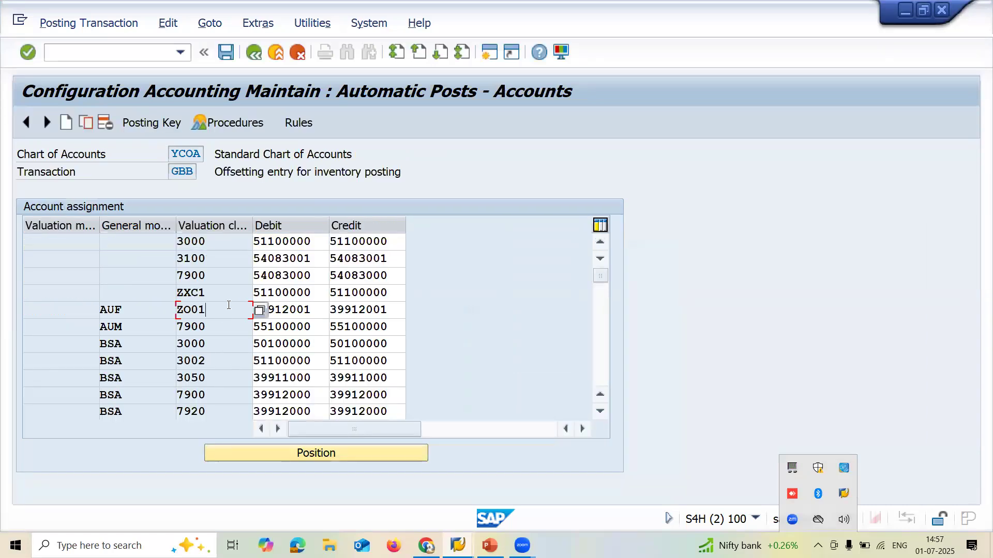
key("shift+Left")
key("shift+Left")
key("shift+Left")
key("shift+Left")
left_click(229, 305)
- Select and copy account 39912001 from the AUF/Z001 row's credit cell
left_click(322, 309)
key("shift+Left")
key("shift+Left")
key("shift+Left")
key("shift+Left")
key("shift+Left")
key("shift+Left")
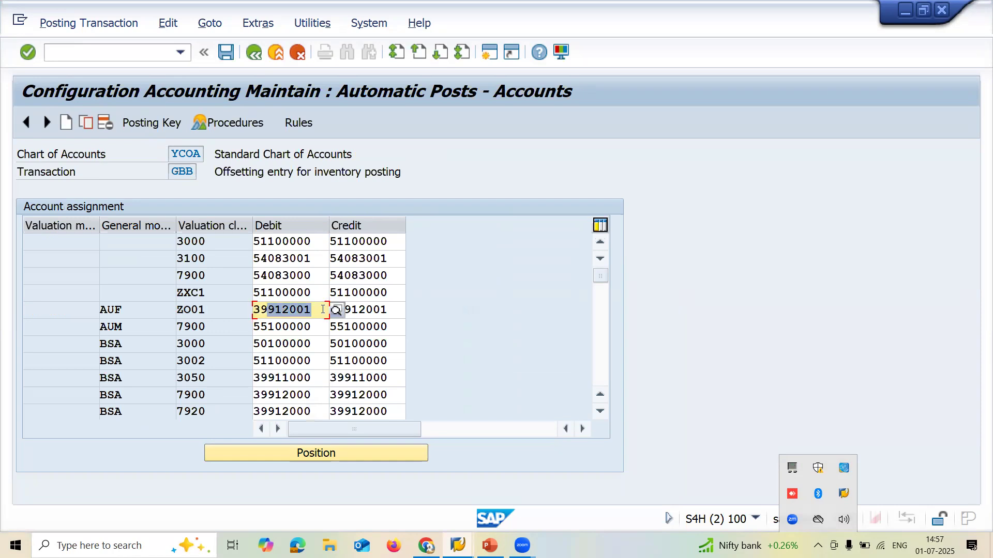
key("shift+Left")
key("shift+Left")
left_click(402, 308)
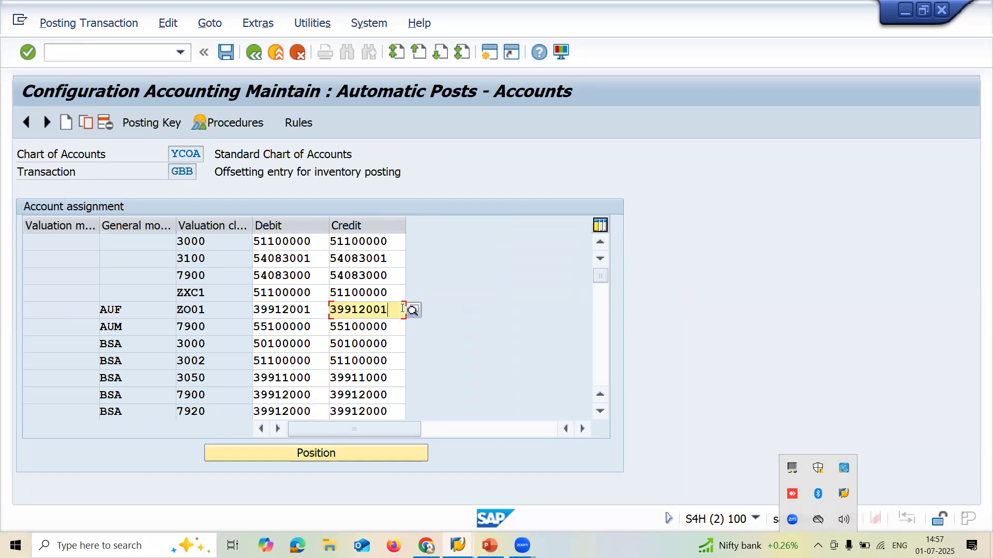
key("shift+Left")
key("shift+Left")
key("shift+Left")
key("shift+Left")
key("shift+Left")
key("shift+Left")
key("shift+Left")
key("shift+Left")
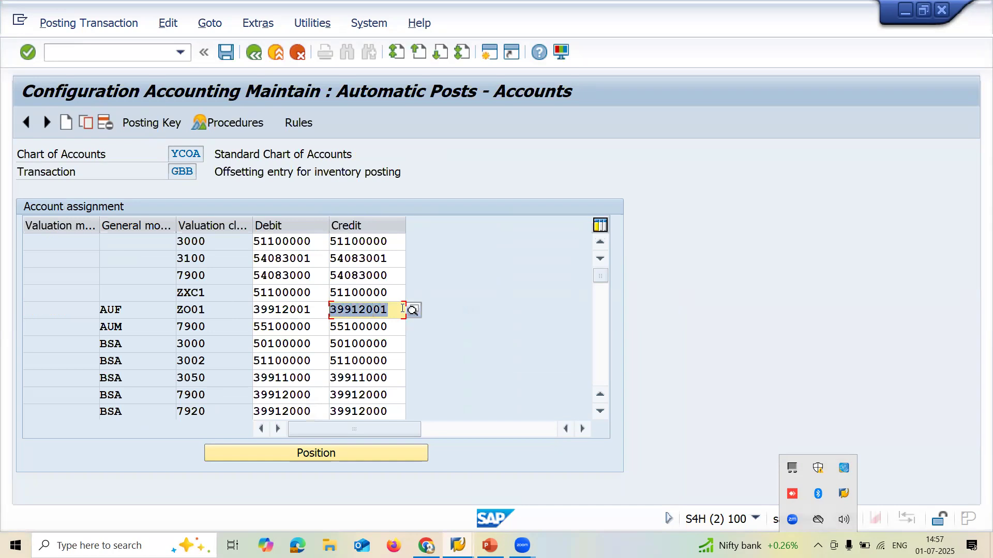
left_click(402, 308)
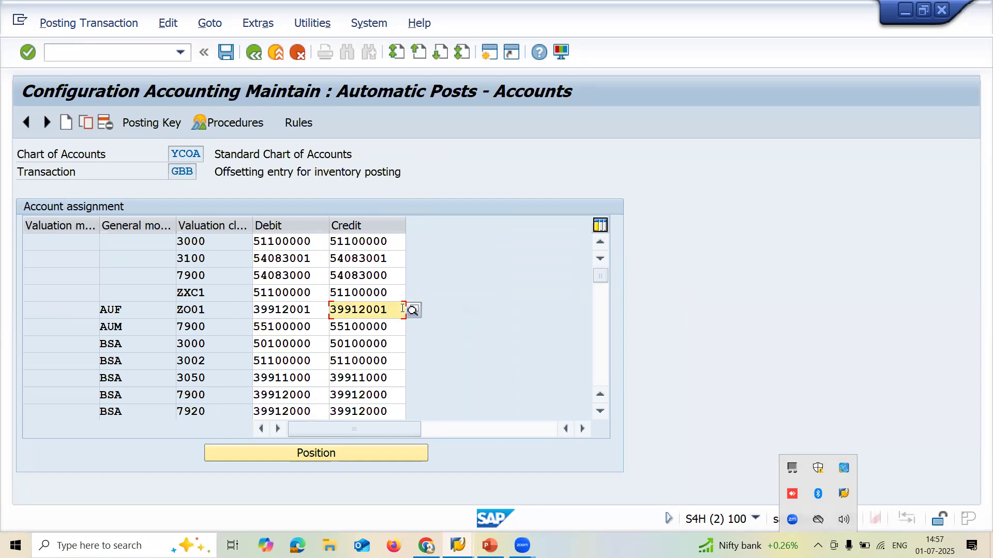
key("Home")
key("shift+Right")
key("shift+Right")
key("shift+Right")
key("shift+Right")
key("shift+Right")
key("shift+Right")
key("shift+Right")
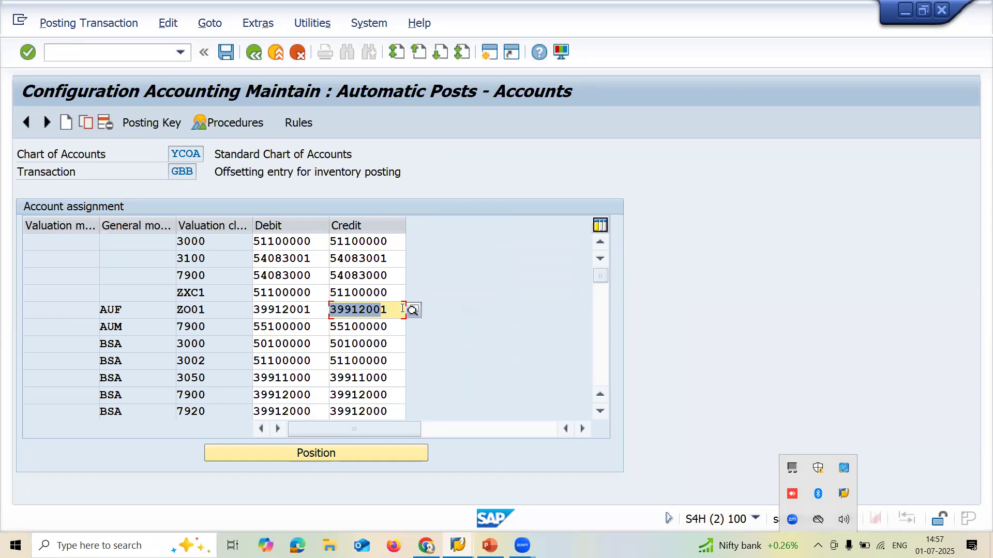
key("shift+Right")
left_click(402, 308)
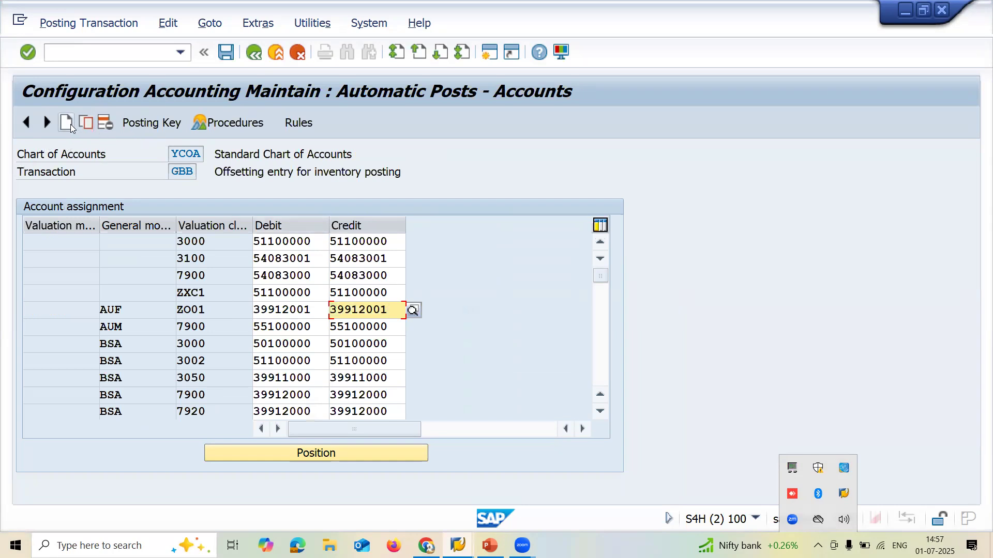
- Add a new GBB entry with general modification VAX, checking the error's VAX/Z001 combination
left_click(70, 124)
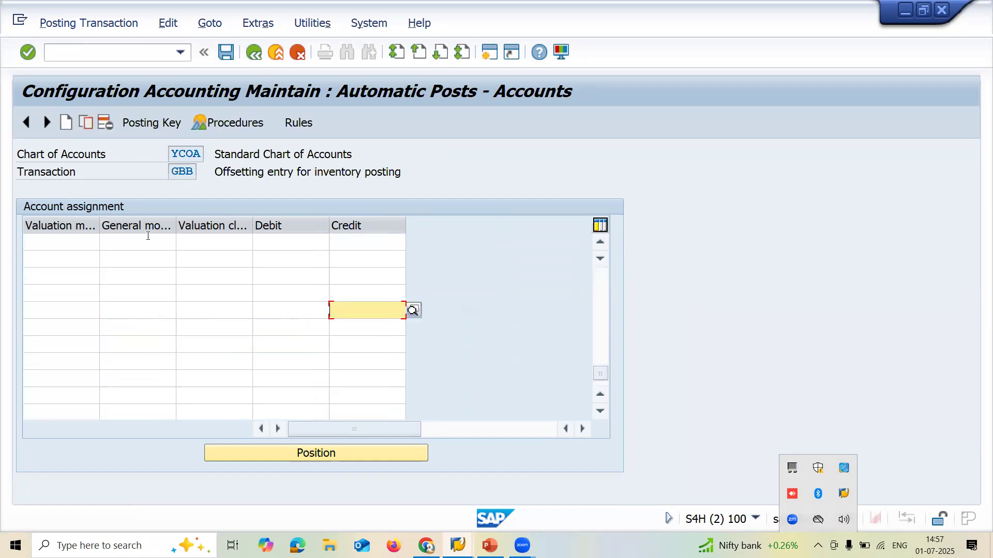
left_click(148, 237)
type("VAX")
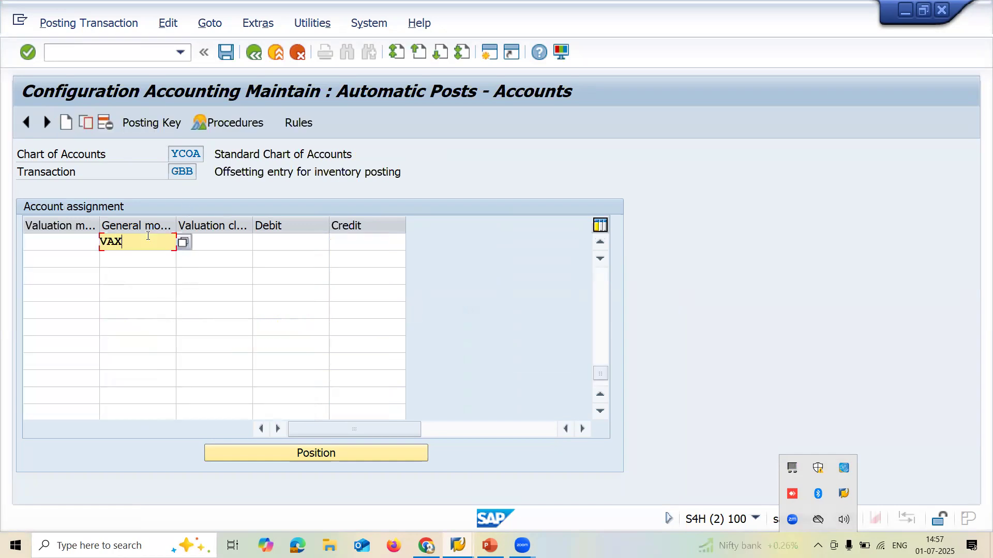
key("alt+Tab")
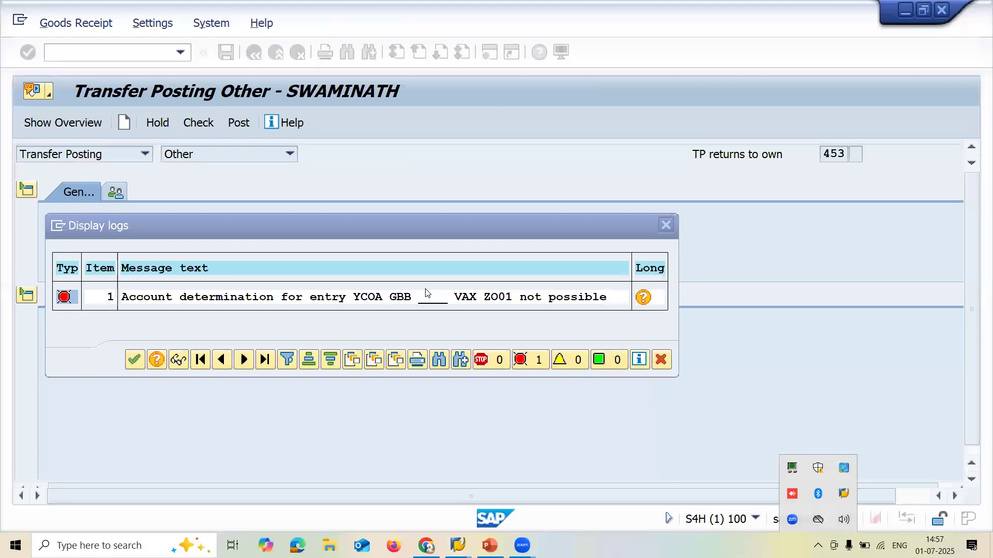
left_click(471, 304)
key("Left")
key("Left")
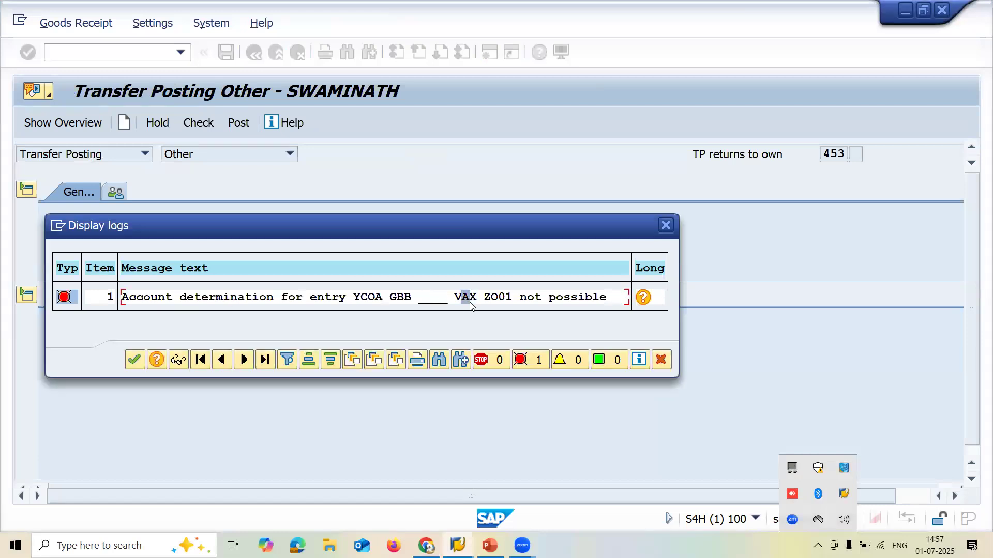
key("alt+Tab")
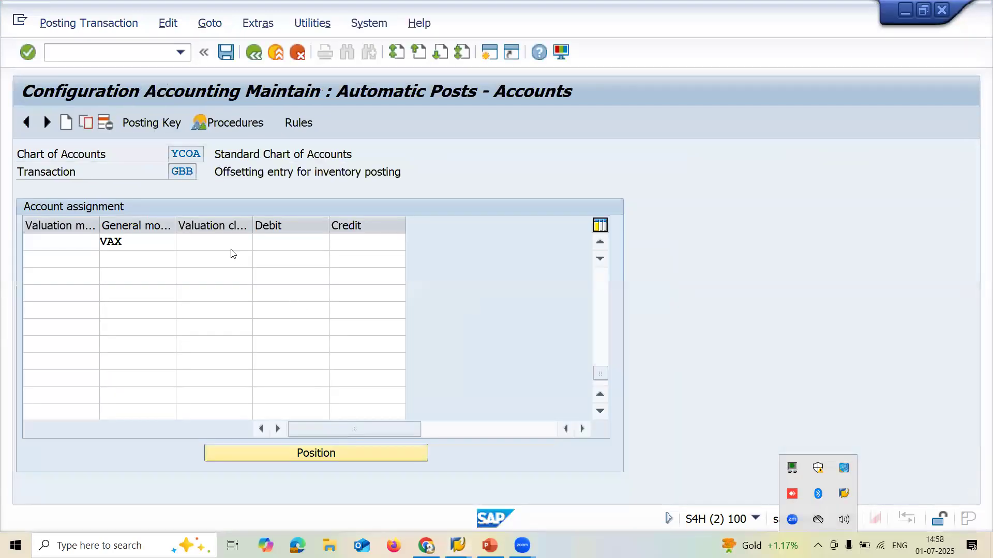
- Give the VAX entry valuation class Z001 with 39912001 as debit and credit account
left_click(230, 242)
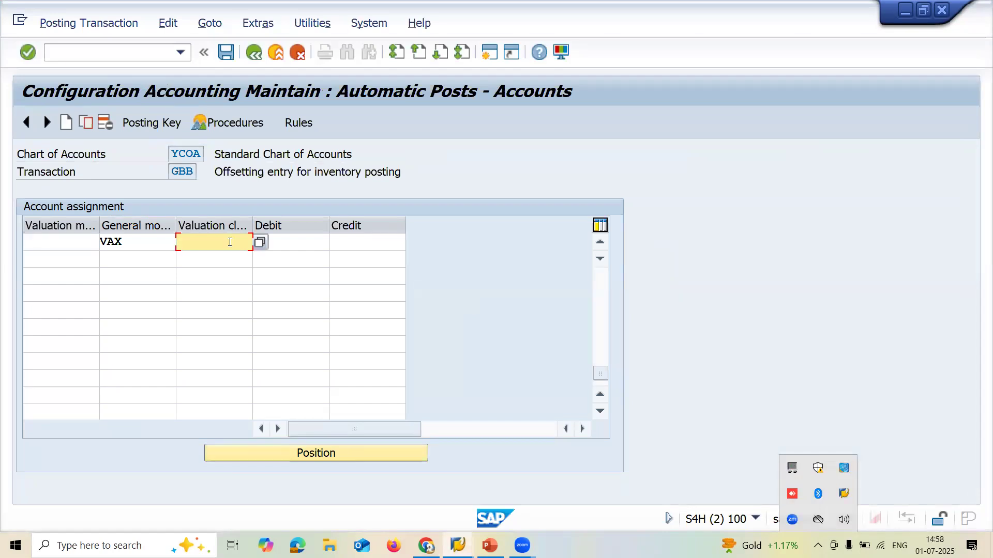
key("alt+Tab")
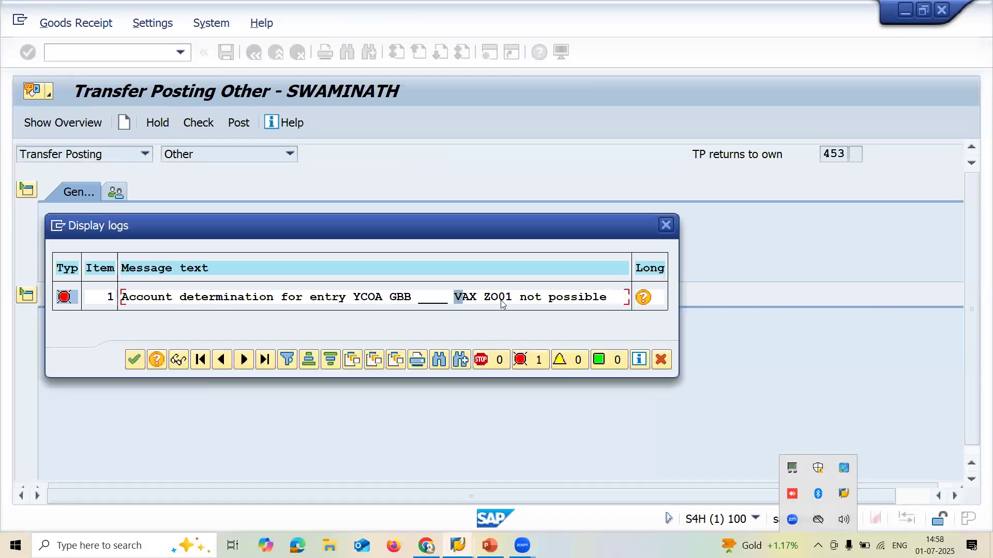
key("alt+Tab")
left_click(203, 243)
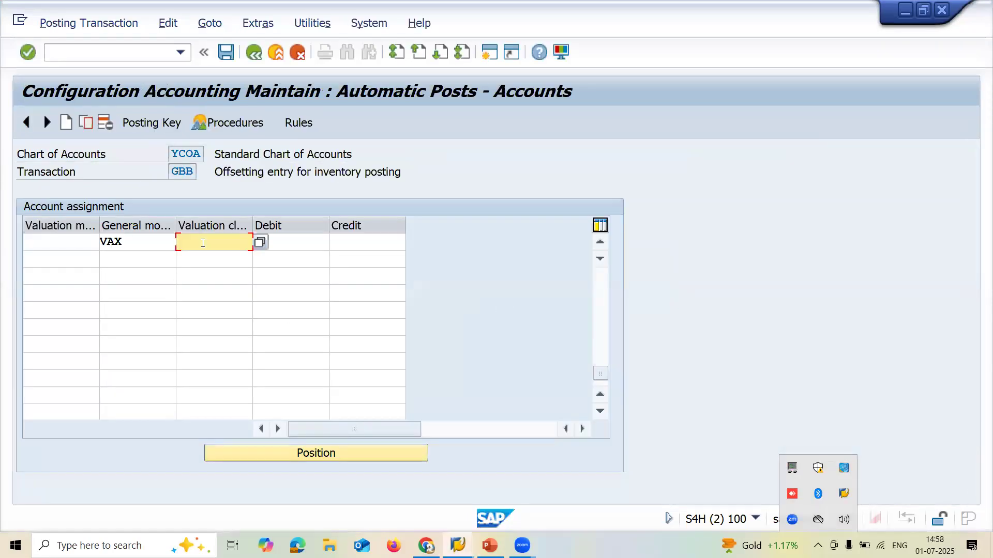
type("ZO01")
key("Tab")
type("39912001")
key("Tab")
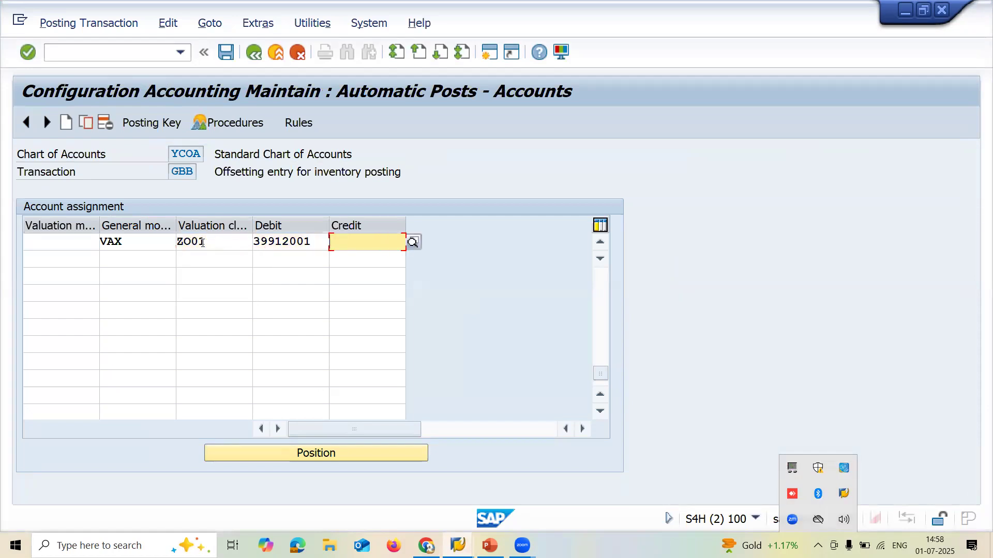
type("39912001")
key("Return")
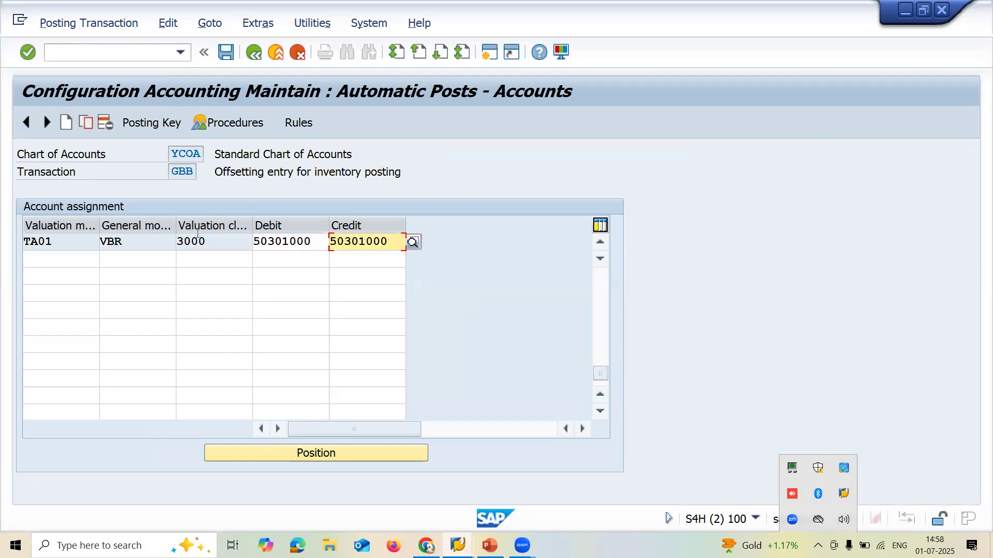
- Save the entry under the proposed customizing request and return to Easy Access
left_click(221, 59)
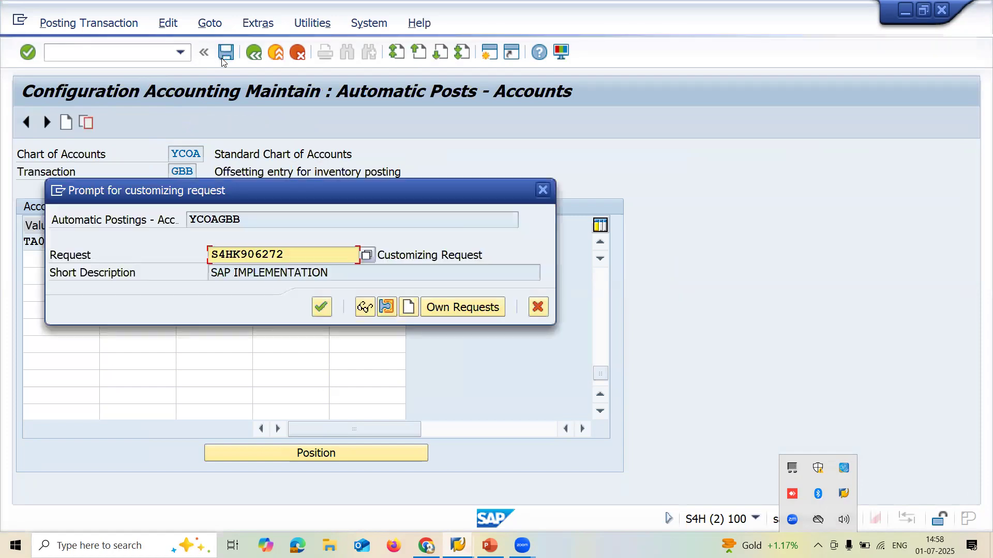
left_click(321, 307)
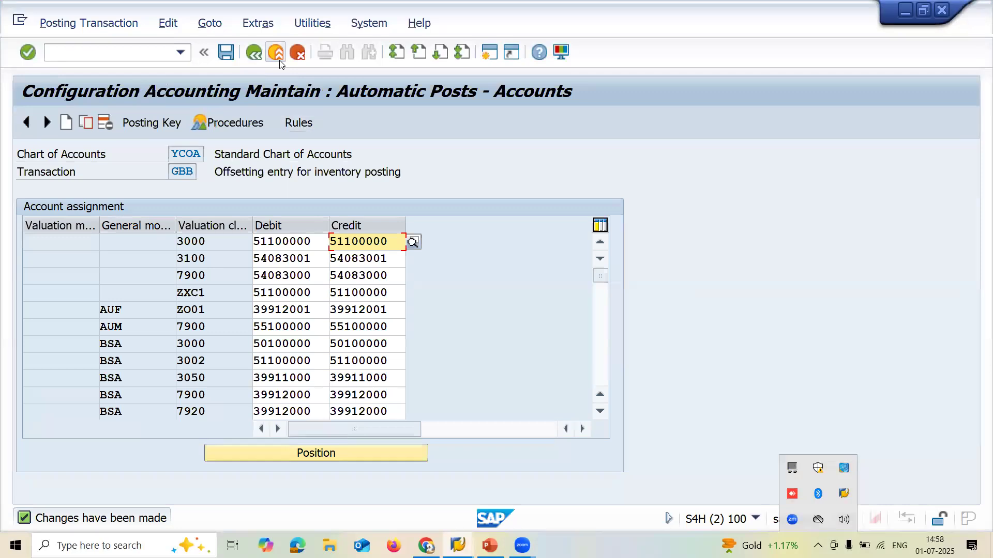
left_click(278, 58)
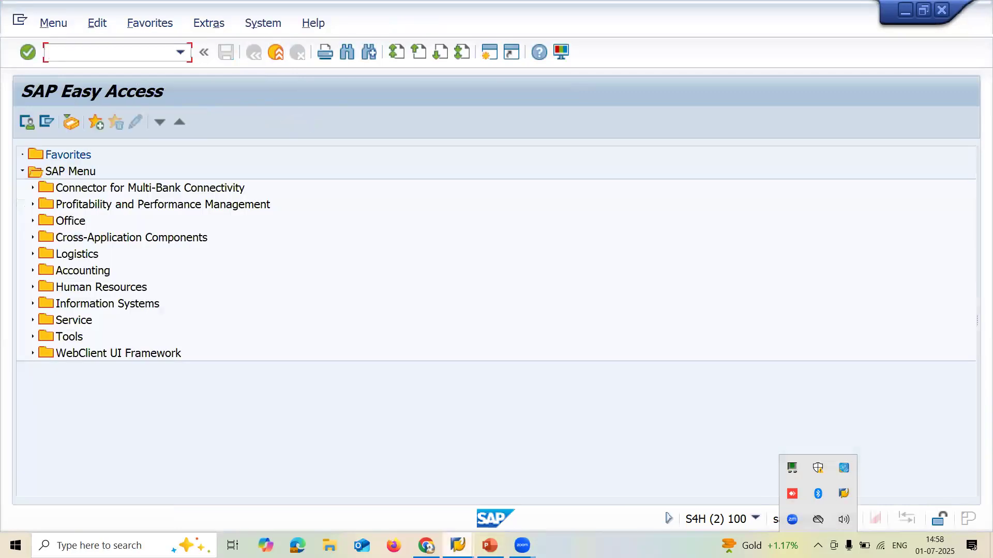
- Close the MIGO error log and discard the failed document to start fresh
mouse_move(458, 546)
left_click(433, 514)
left_click(457, 297)
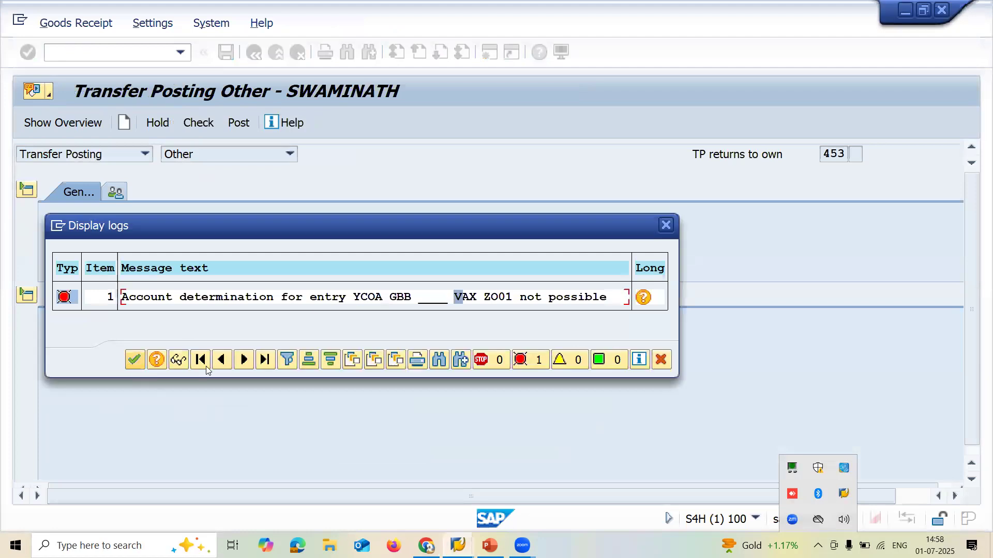
left_click(662, 361)
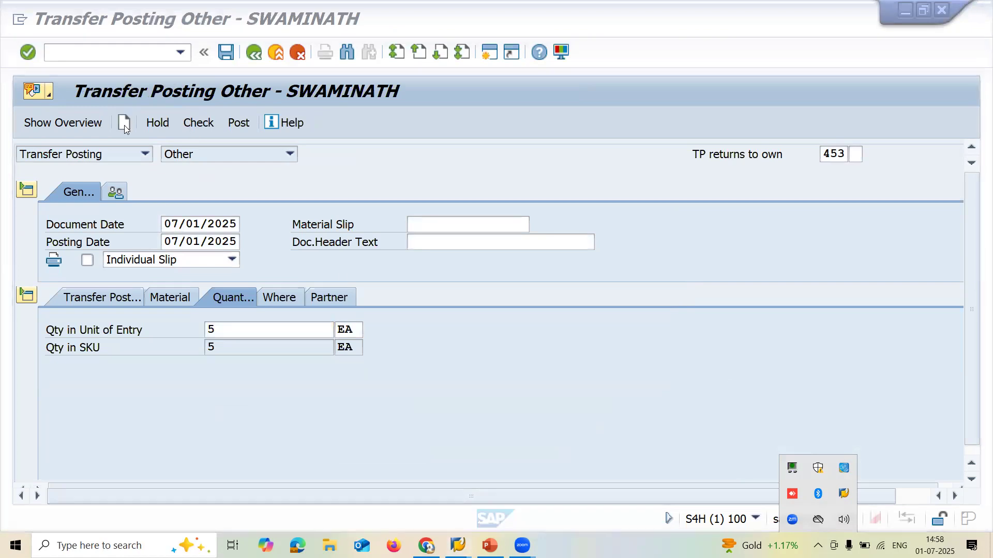
left_click(124, 124)
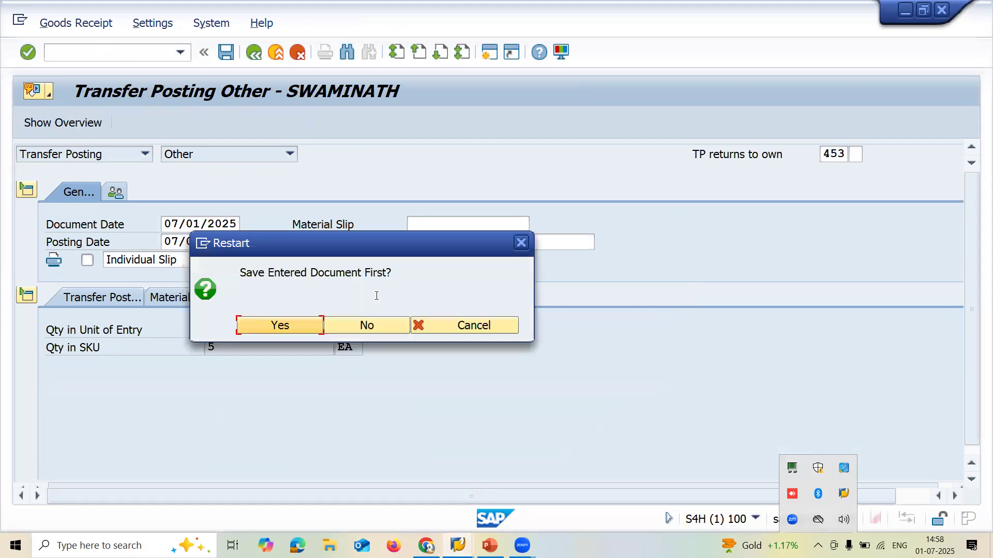
left_click(361, 331)
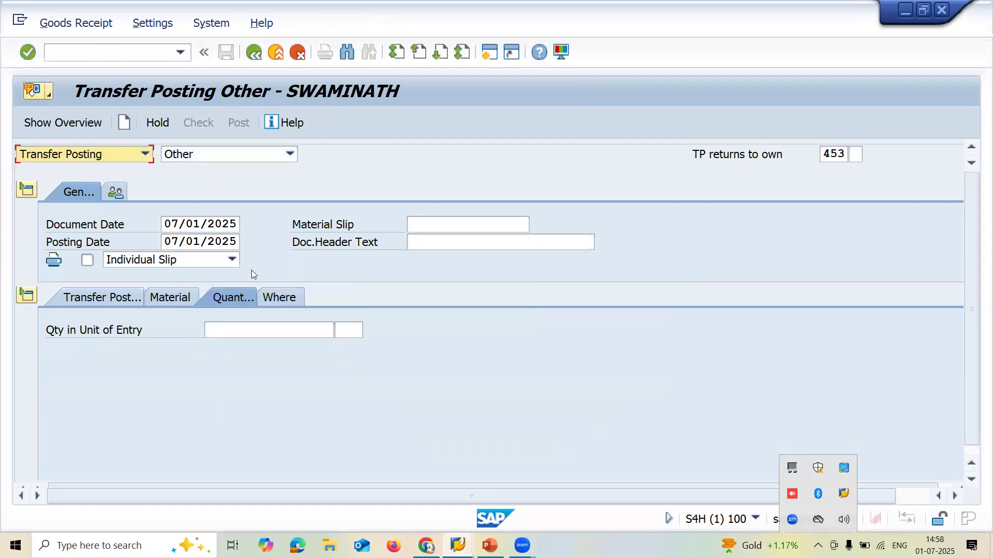
- Enter material 25498, plant YP01, storage location YP01 and source location YP01, then open the quantity details
left_click(96, 299)
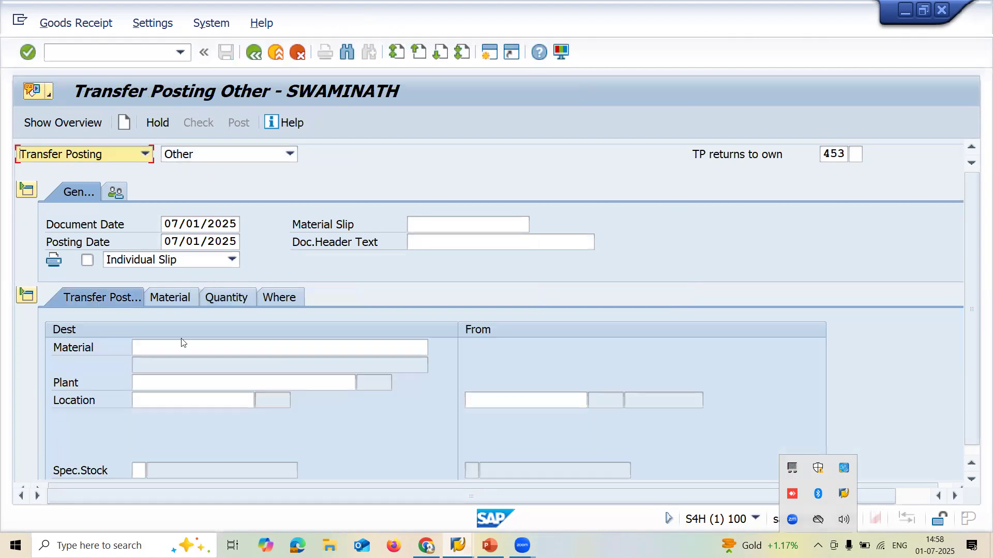
left_click(187, 350)
type("25498")
key("Tab")
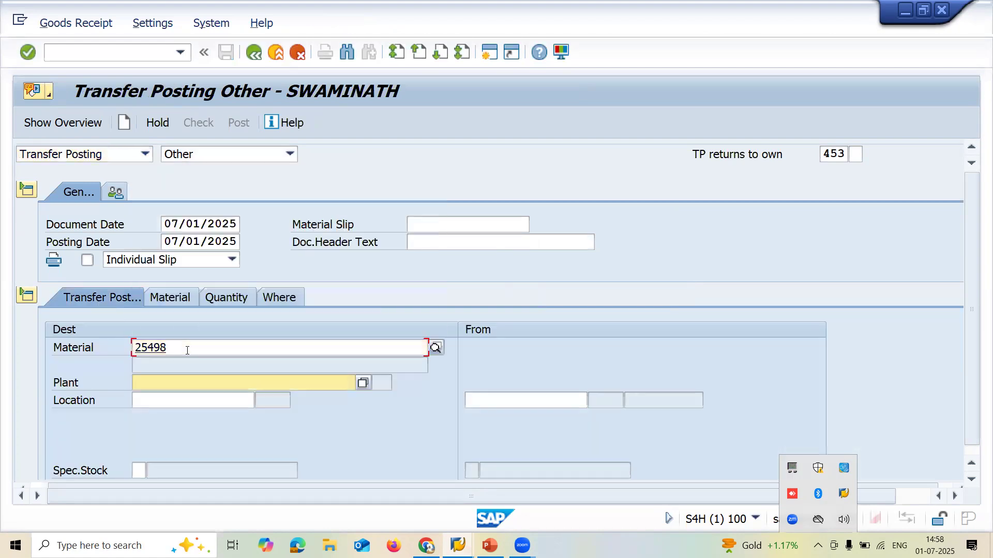
type("YP01")
key("Tab")
type("YP01")
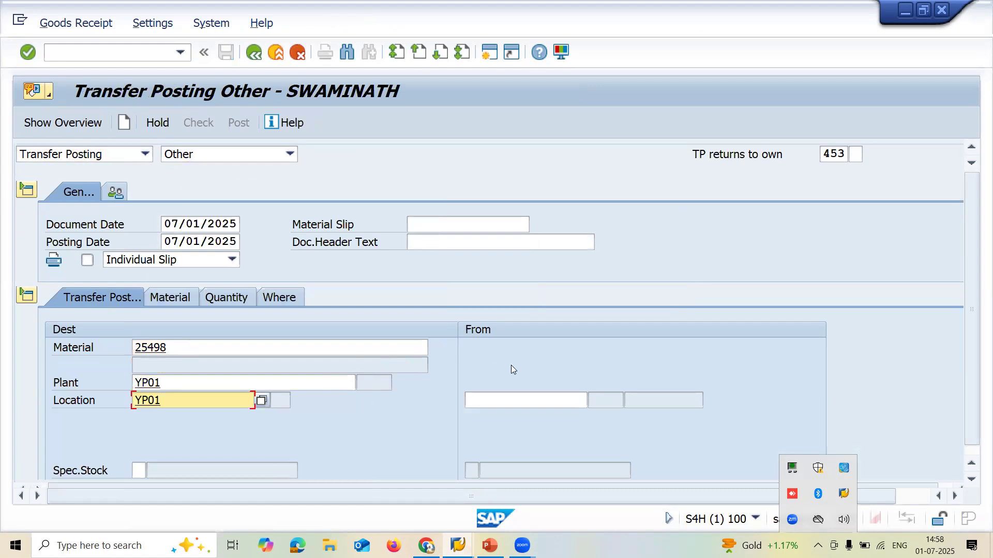
left_click(519, 401)
type("YP01")
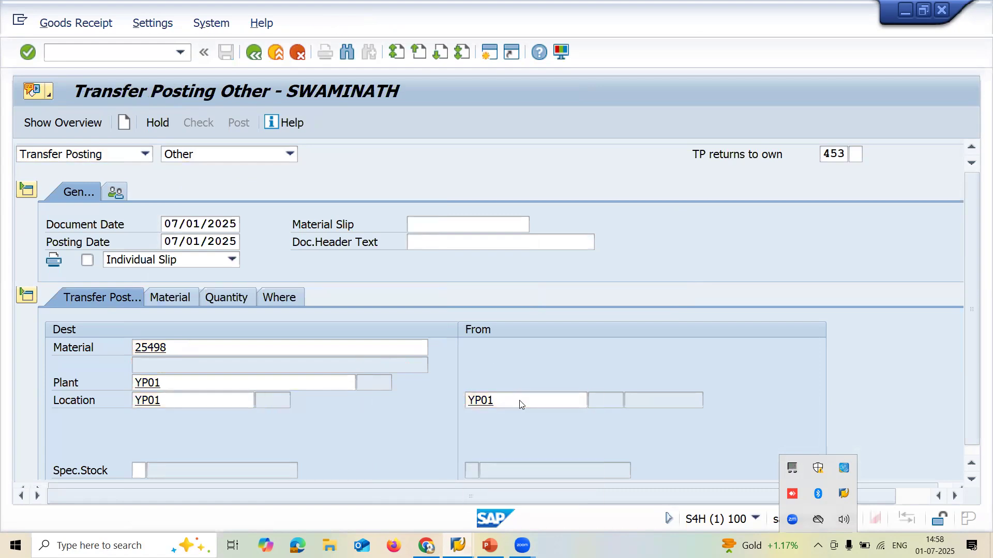
key("Return")
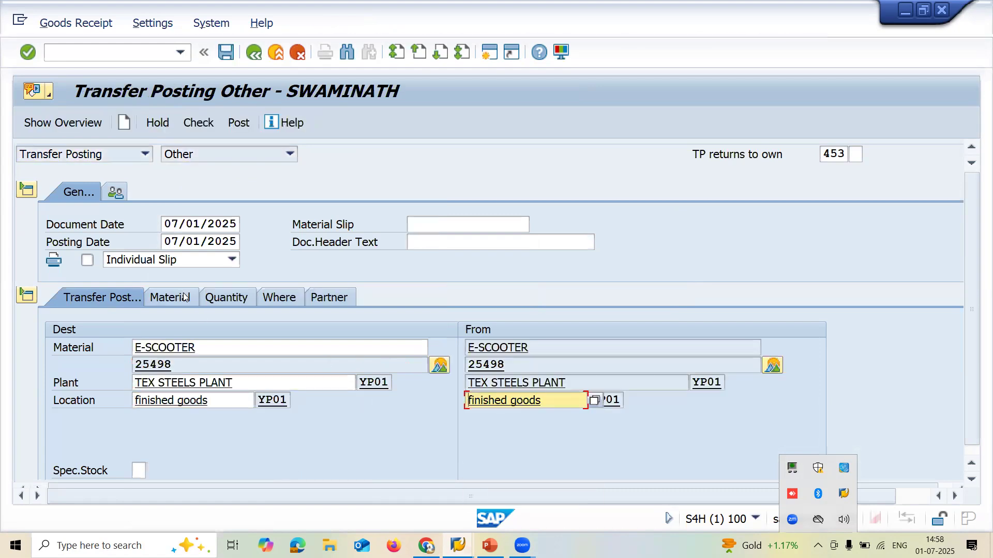
left_click(187, 298)
left_click(243, 299)
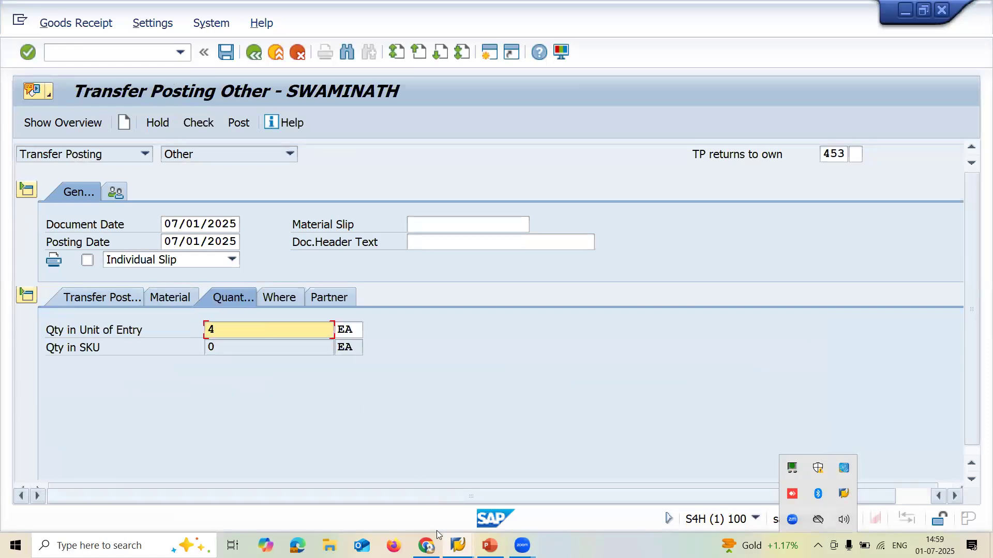
- Run MMBE for material 25498 and widen columns to read 975 unrestricted at YP01
mouse_move(457, 546)
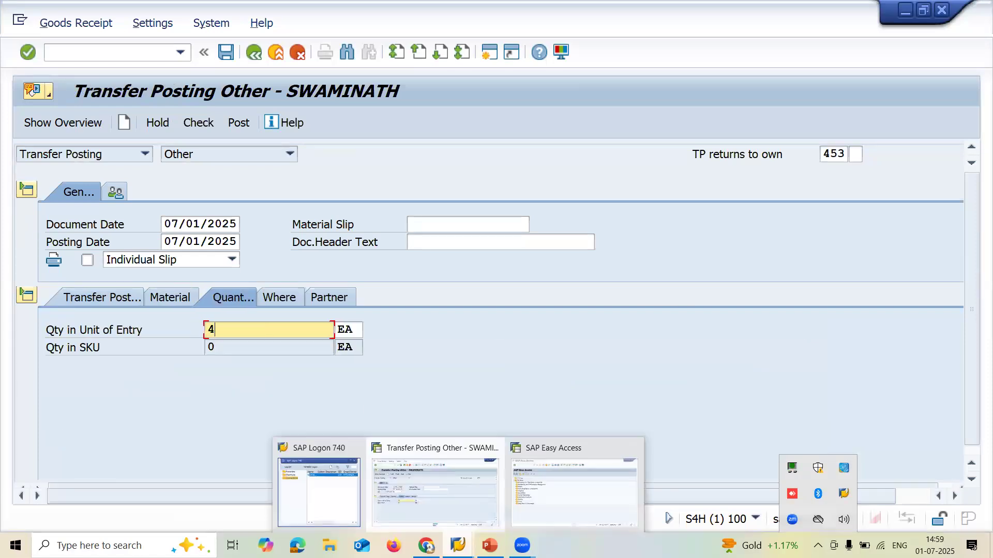
left_click(555, 467)
left_click(92, 55)
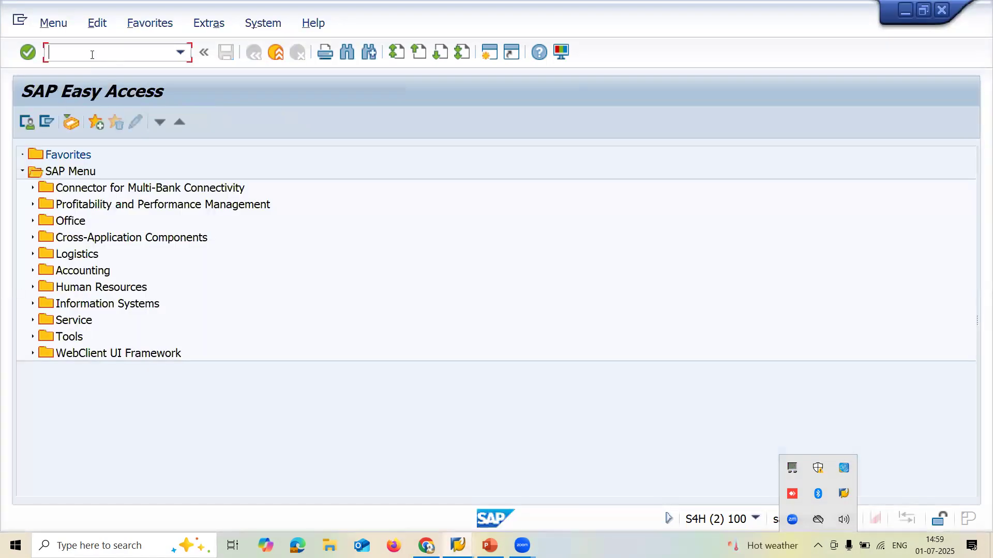
key("Return")
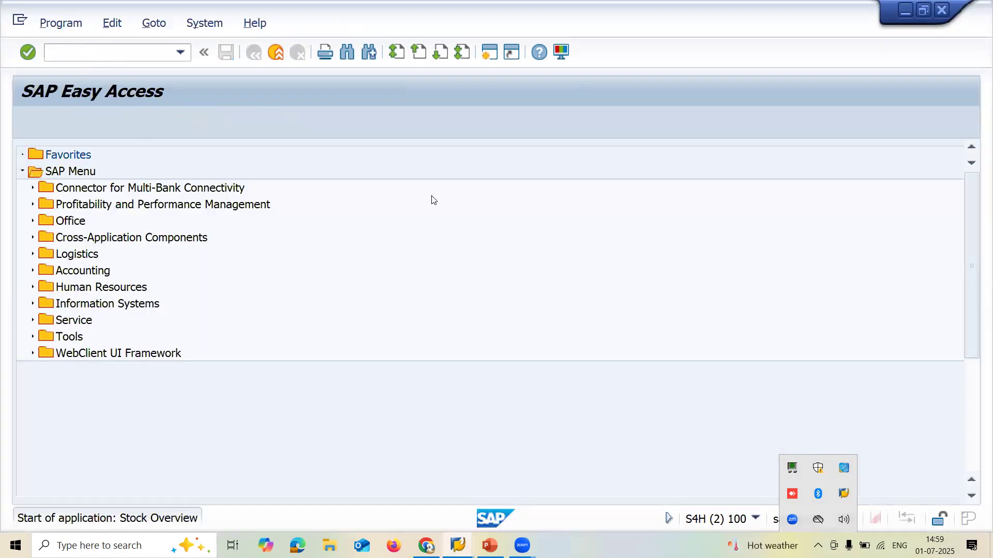
key("shift+Right")
key("shift+Right")
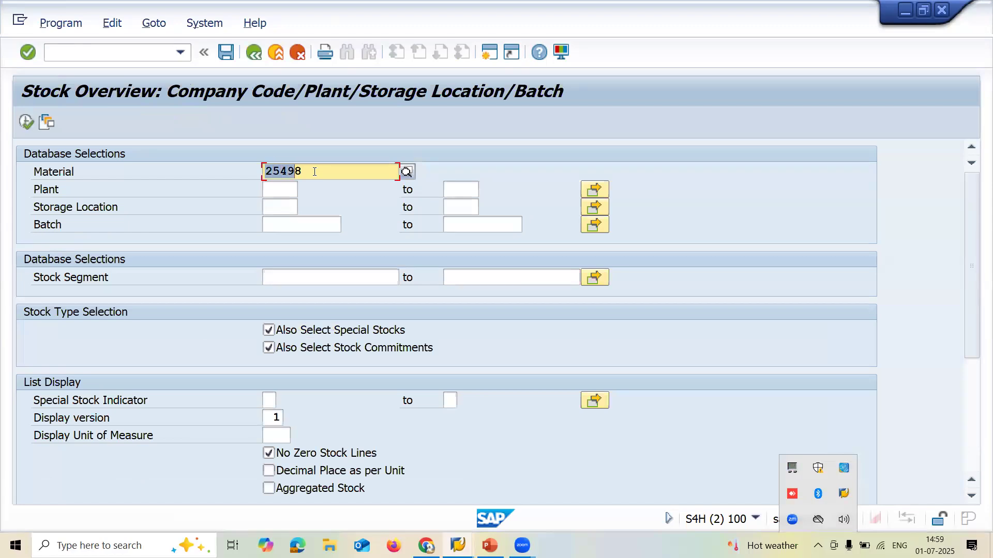
left_click(27, 122)
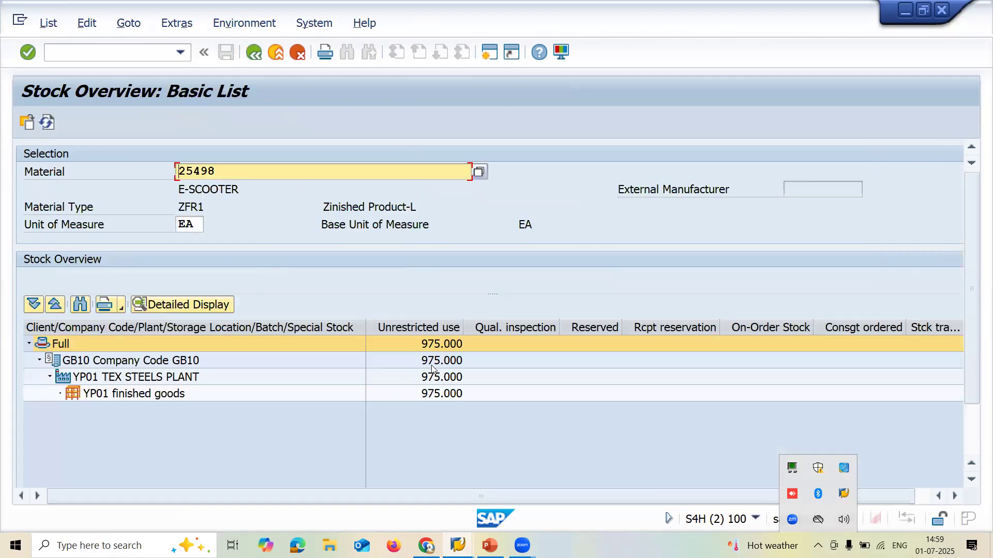
left_click_drag(366, 324, 319, 322)
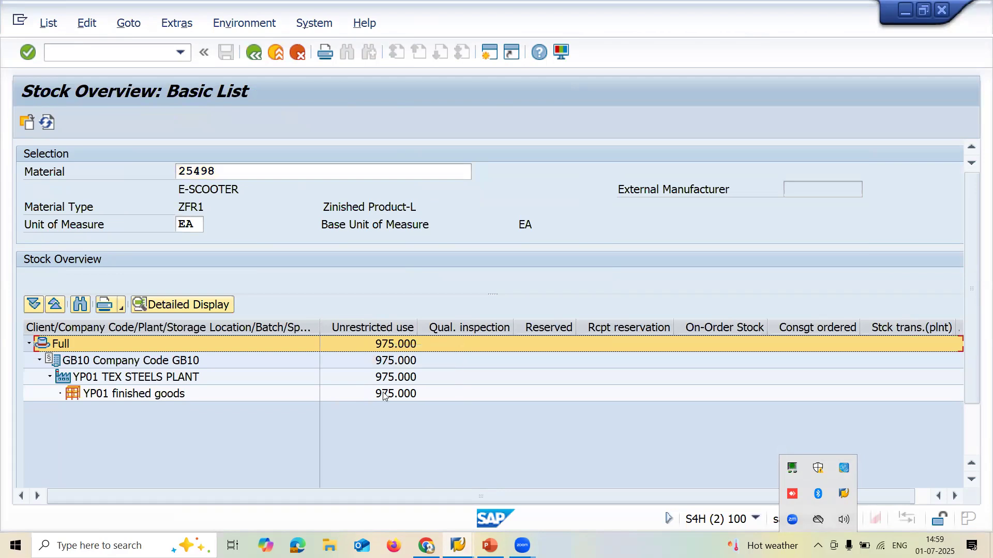
- Post the 453 transfer posting in the MIGO session
key("alt+Tab")
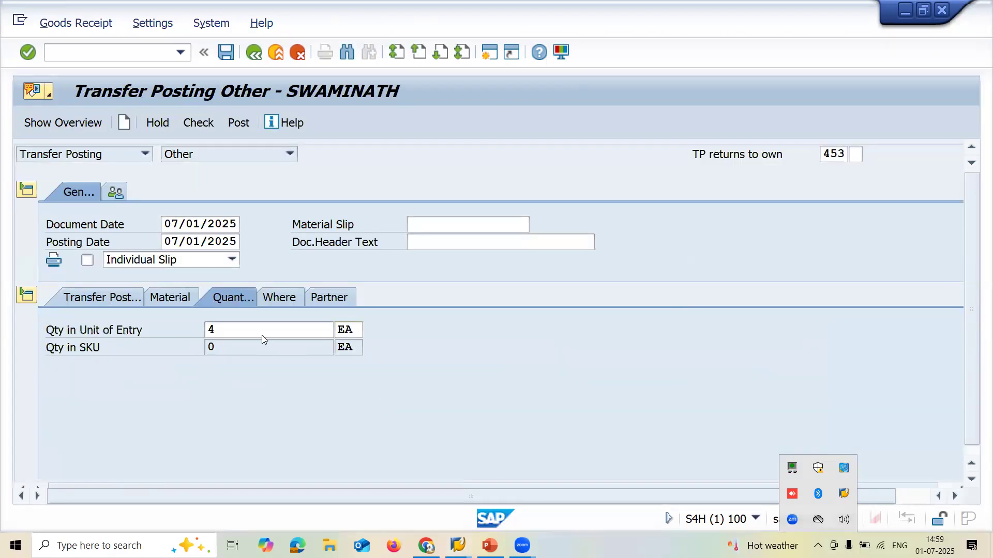
left_click(262, 333)
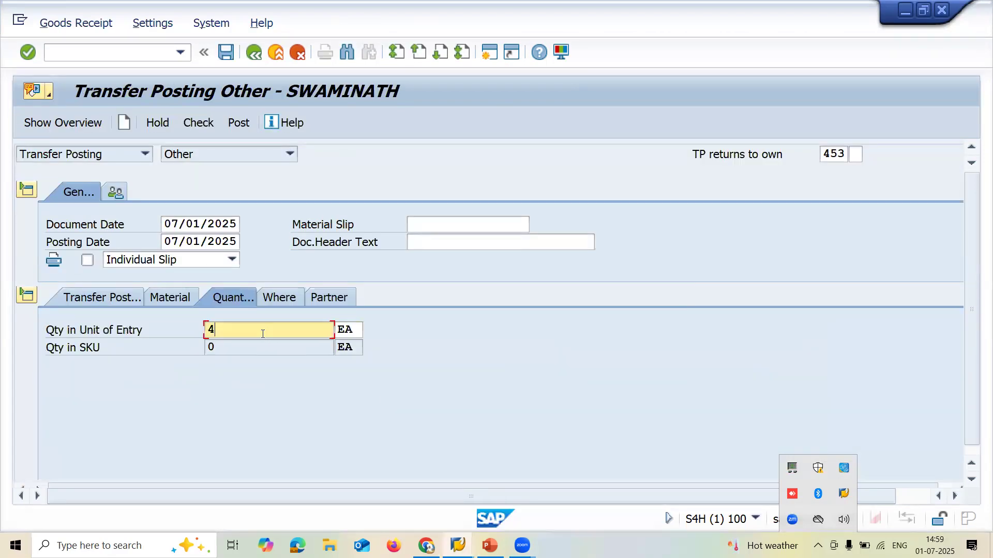
left_click(247, 124)
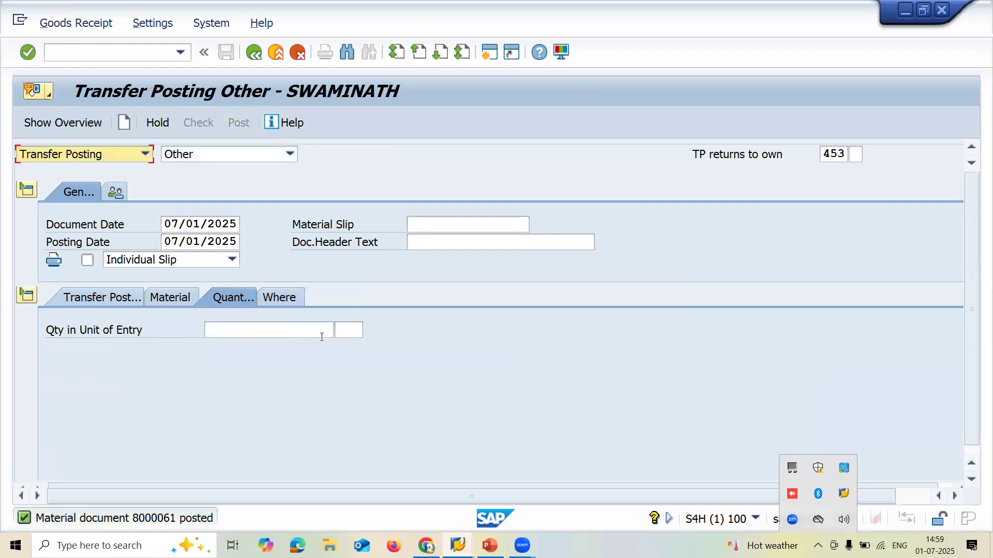
- Refresh MMBE and review YP01 finished goods stock: 975 unrestricted, 19 returns
key("alt+Tab")
left_click(50, 128)
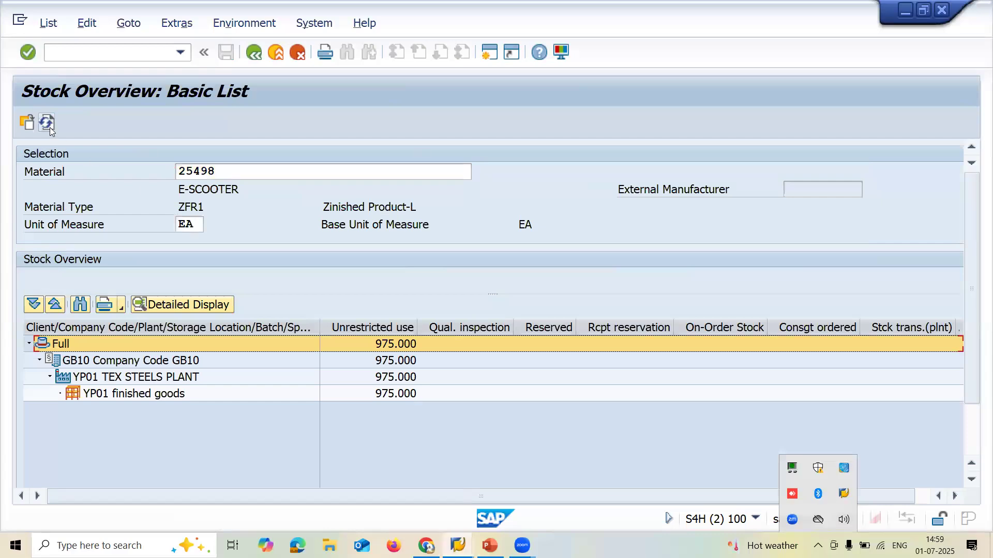
left_click(177, 400)
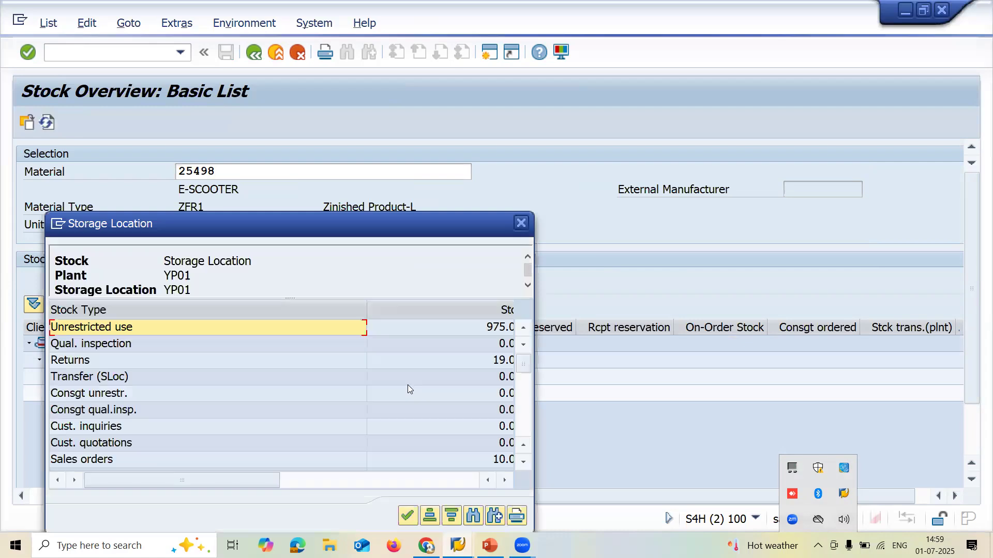
left_click_drag(367, 309, 283, 309)
left_click(87, 362)
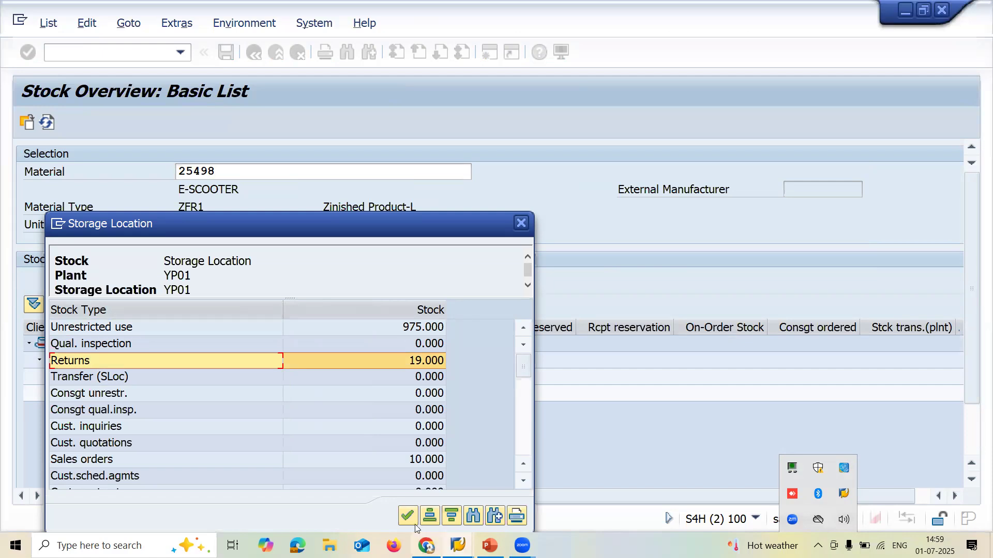
left_click(190, 330)
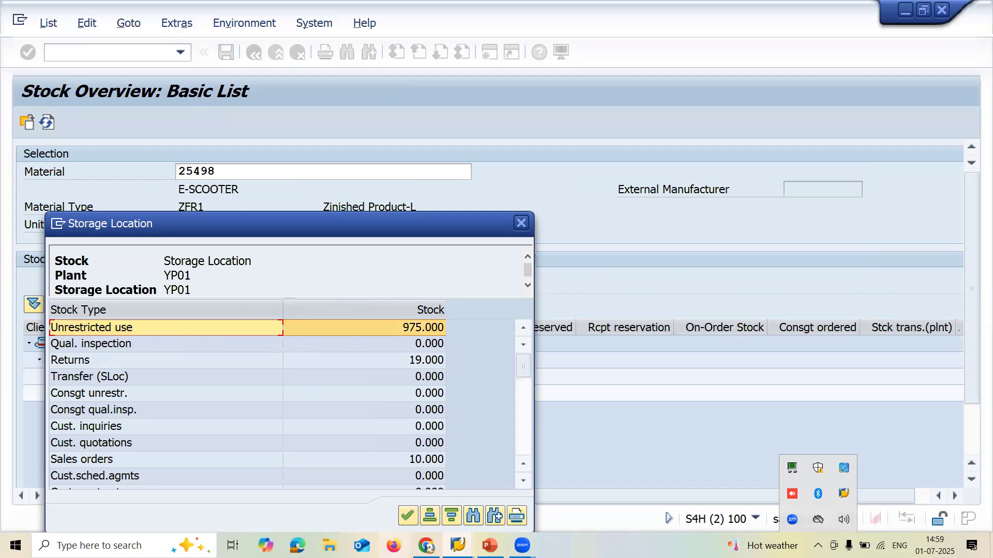
left_click(408, 516)
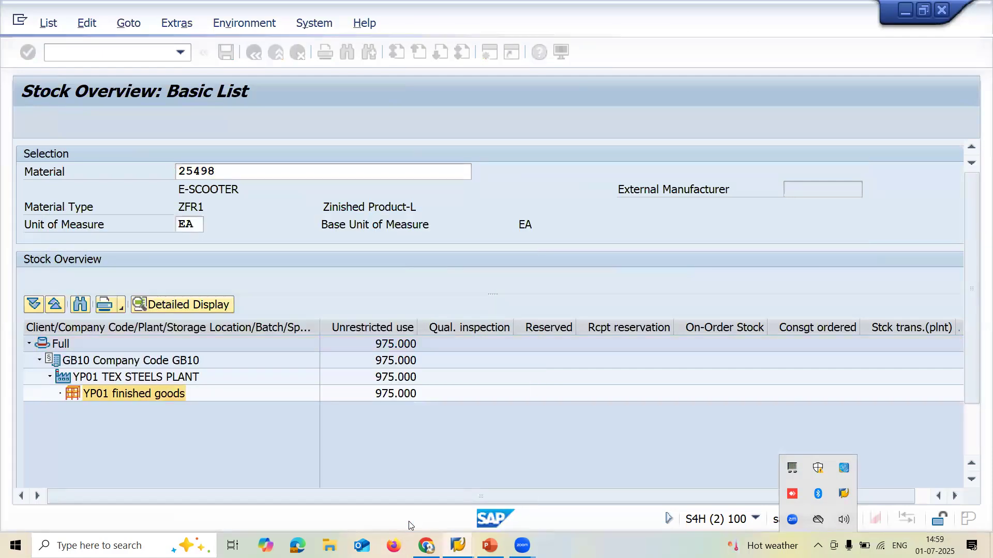
- Refresh MMBE to confirm 979 unrestricted and 15 returns, then show the PowerPoint title slide
left_click(48, 122)
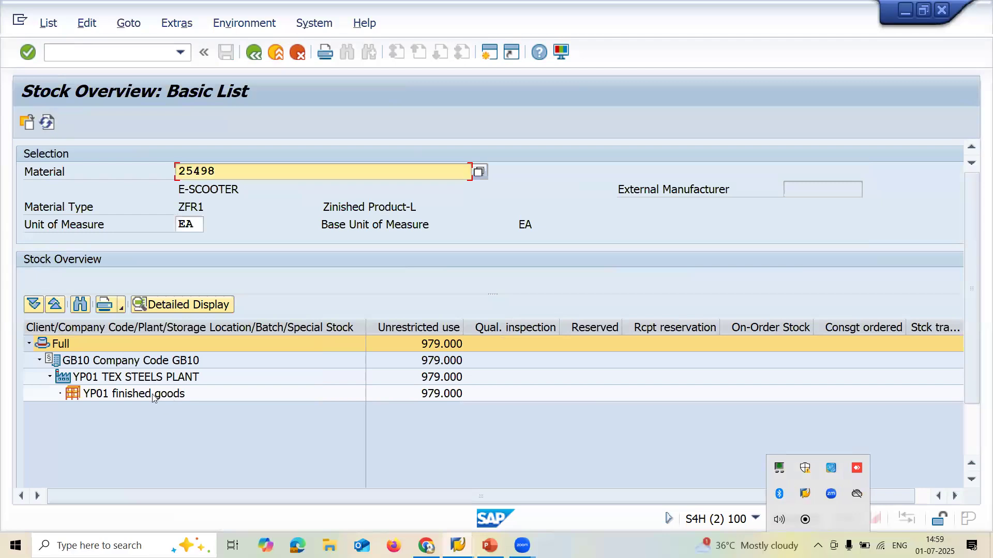
double_click(148, 393)
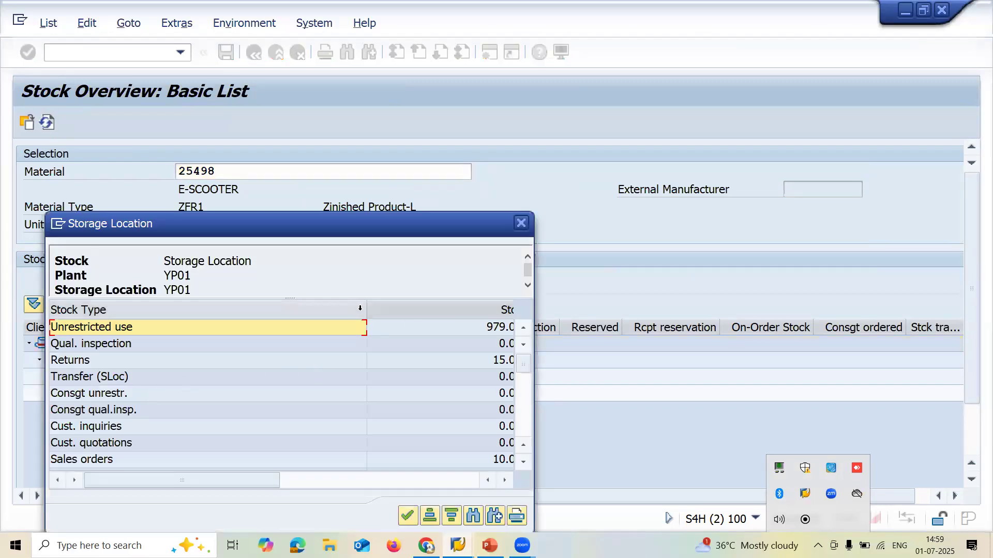
left_click_drag(368, 305, 239, 306)
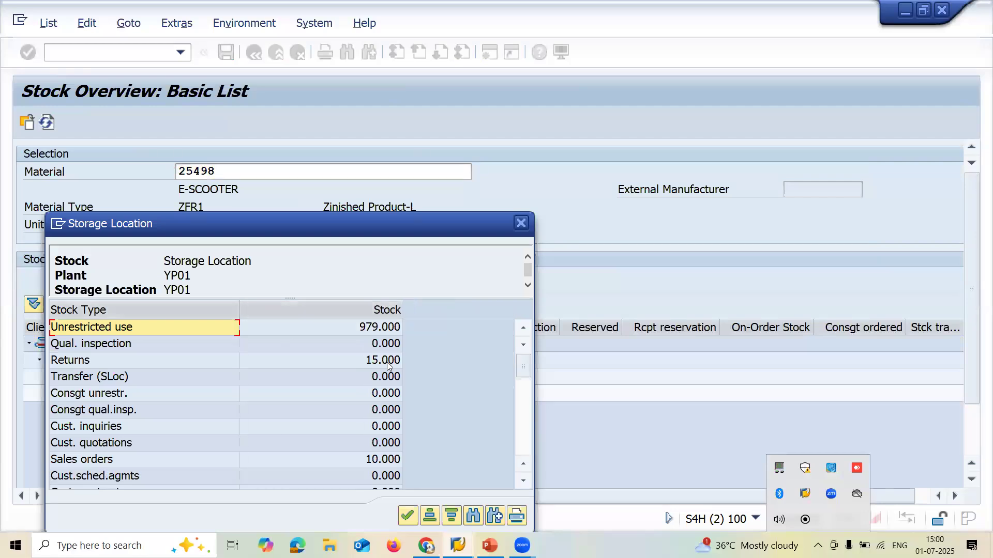
left_click(406, 516)
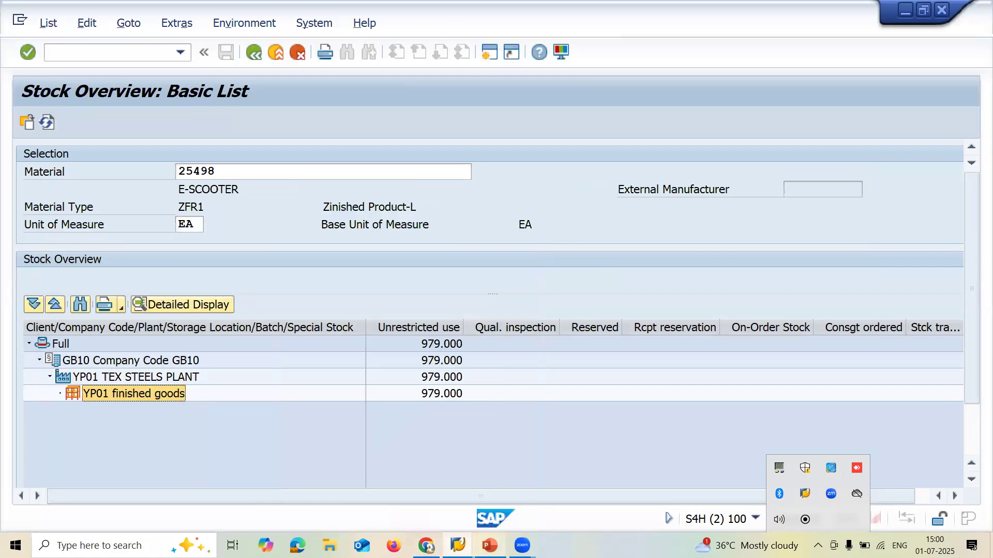
key("alt+Tab")
left_click(129, 74)
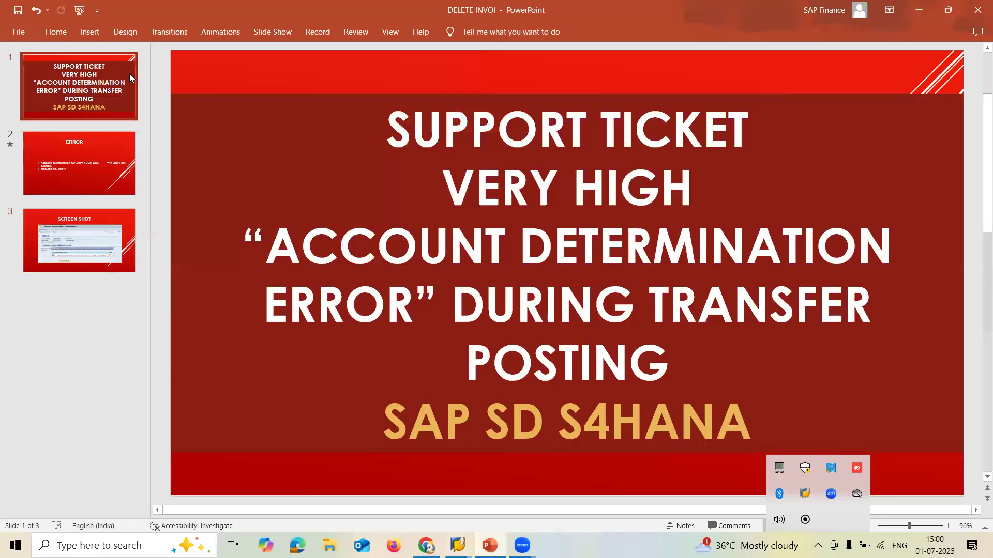